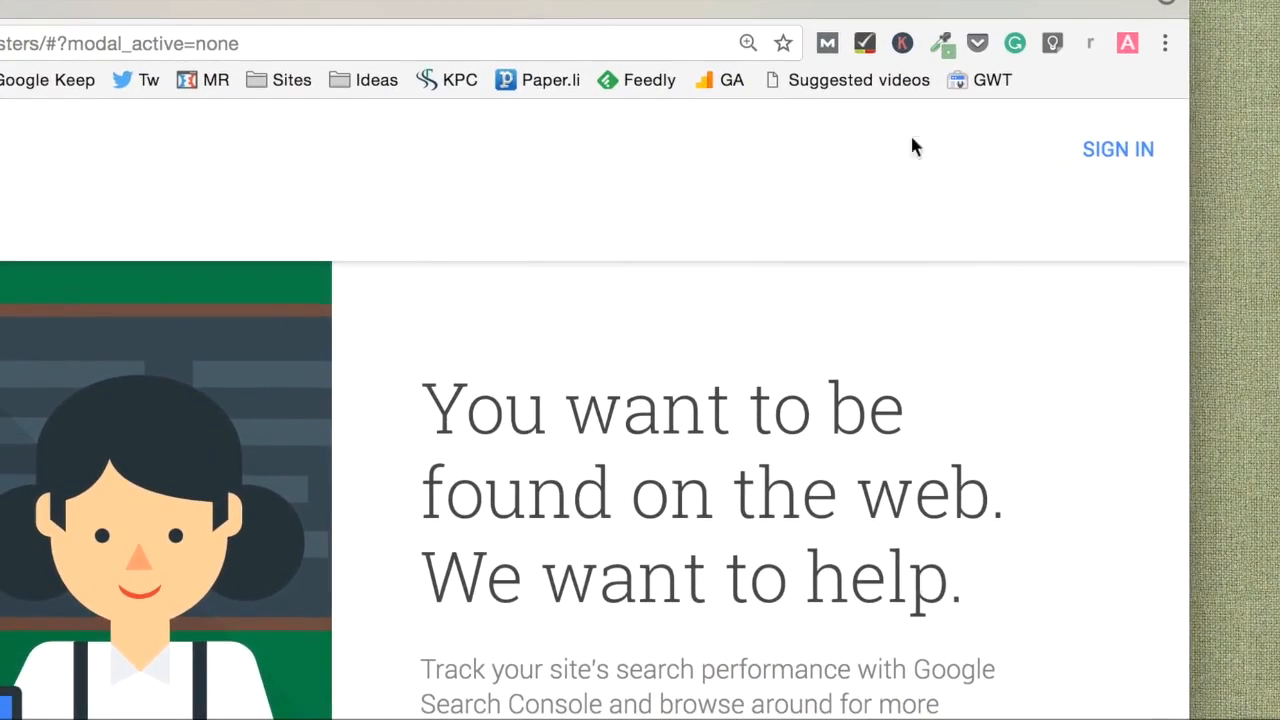
# Step: Sign in to Search Console and switch to the other Google account
pyautogui.click(1115, 152)
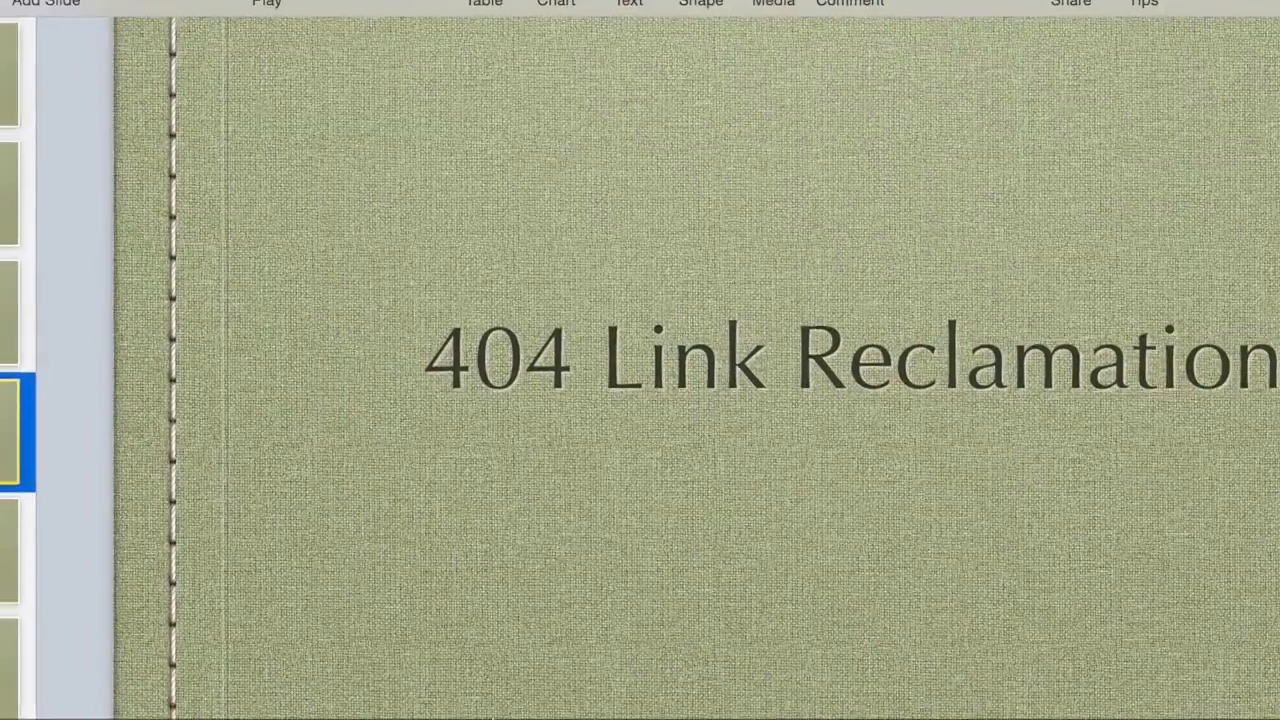
pyautogui.press('super+Tab')
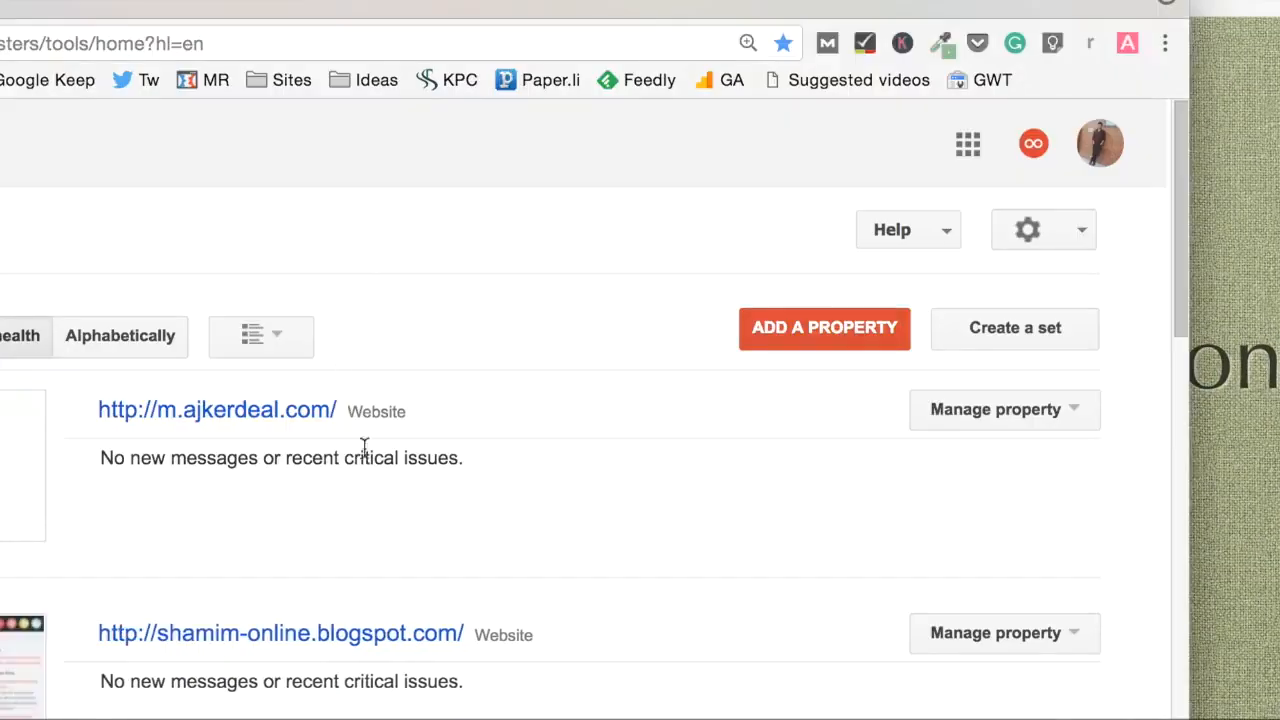
pyautogui.scroll(-5, 383, 510)
pyautogui.scroll(5, 383, 510)
pyautogui.click(1105, 150)
pyautogui.click(875, 449)
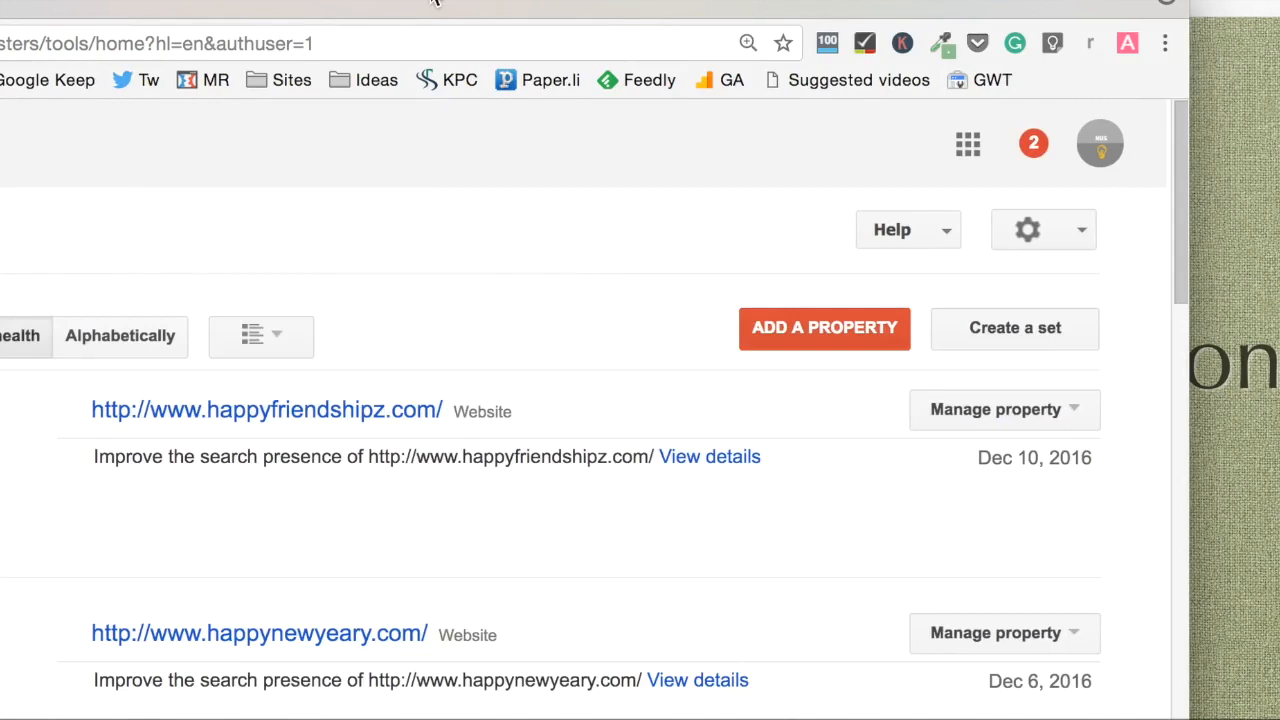
pyautogui.scroll(-10, 551, 408)
pyautogui.scroll(1, 553, 404)
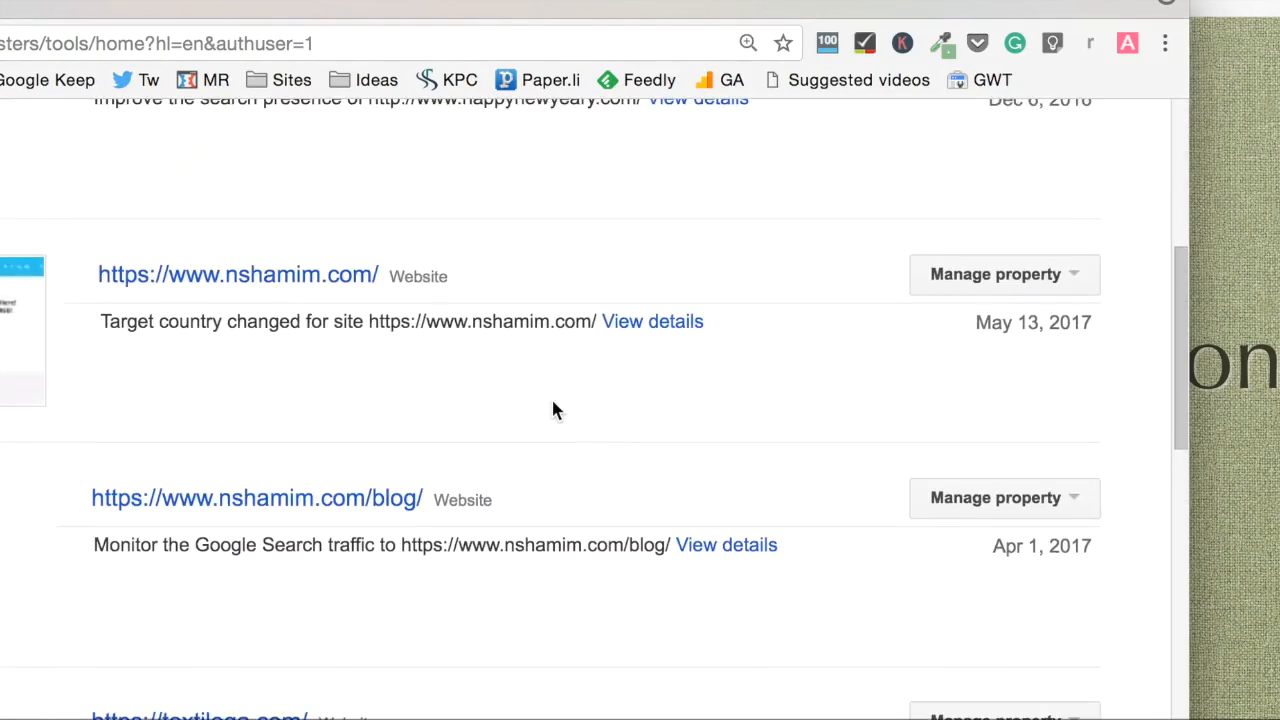
pyautogui.click(281, 286)
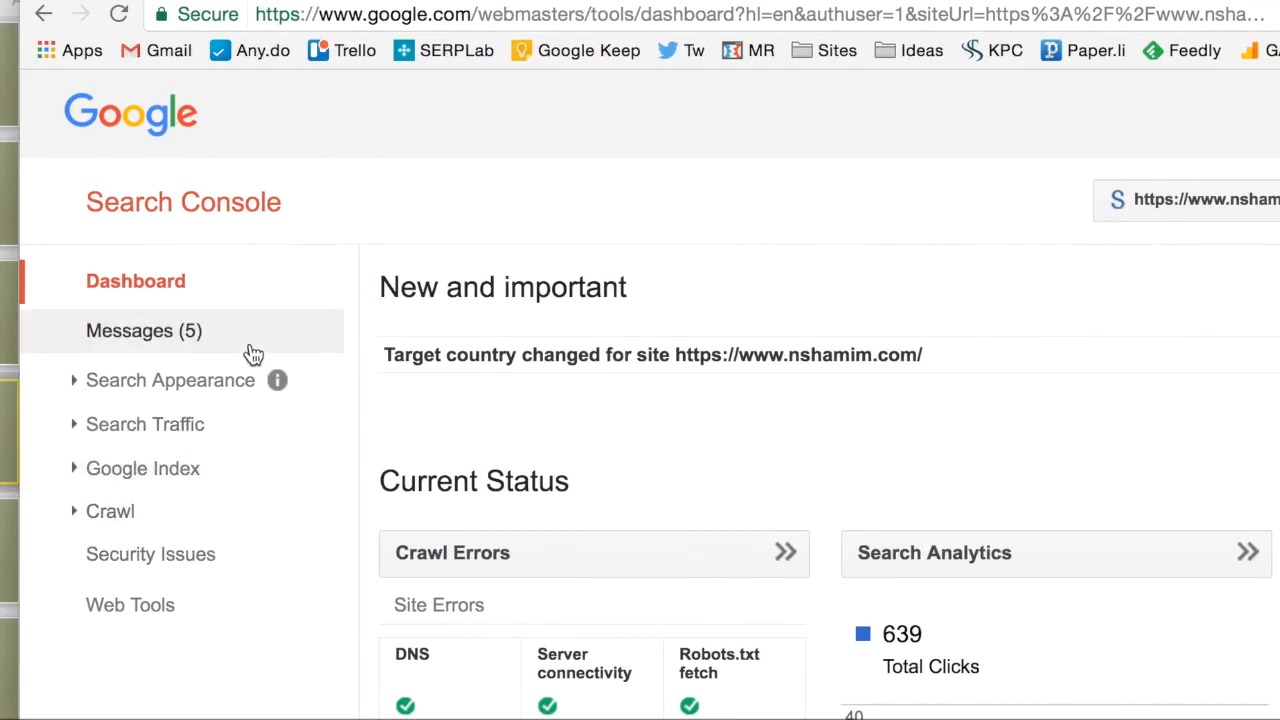
# Step: Open the property's Crawl Errors report and review the desktop not-found error chart
pyautogui.click(75, 512)
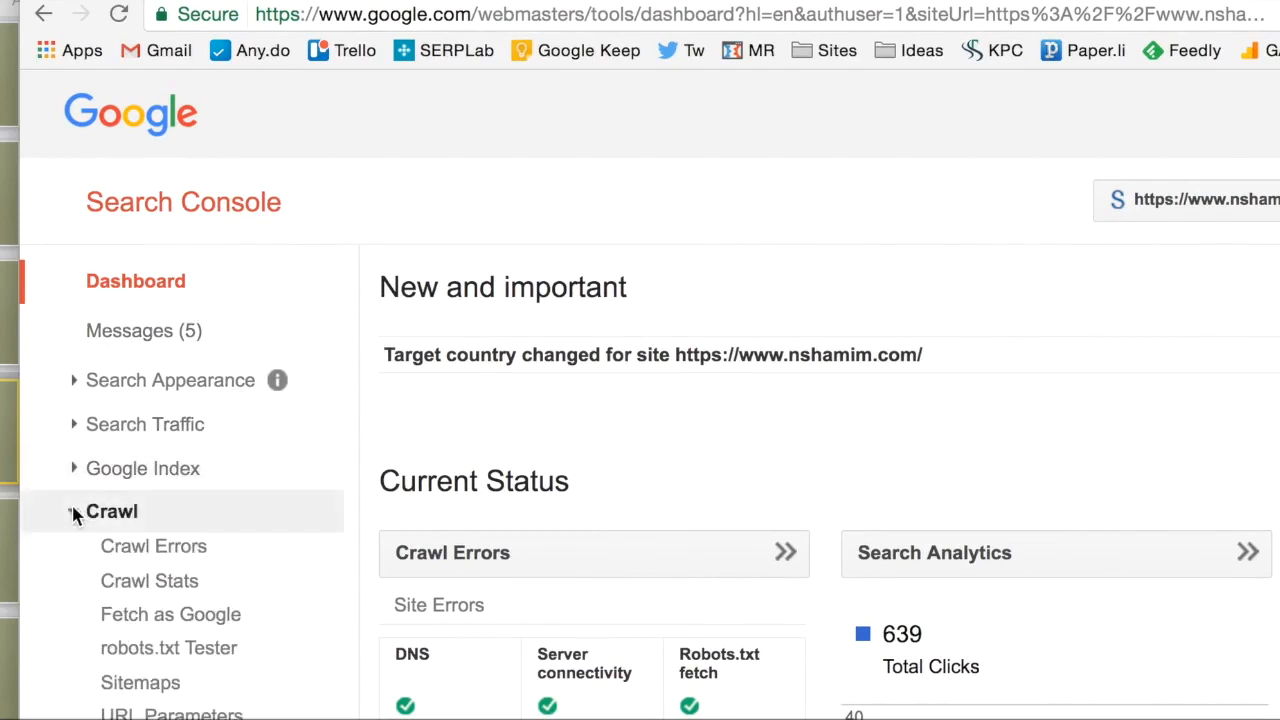
pyautogui.click(193, 555)
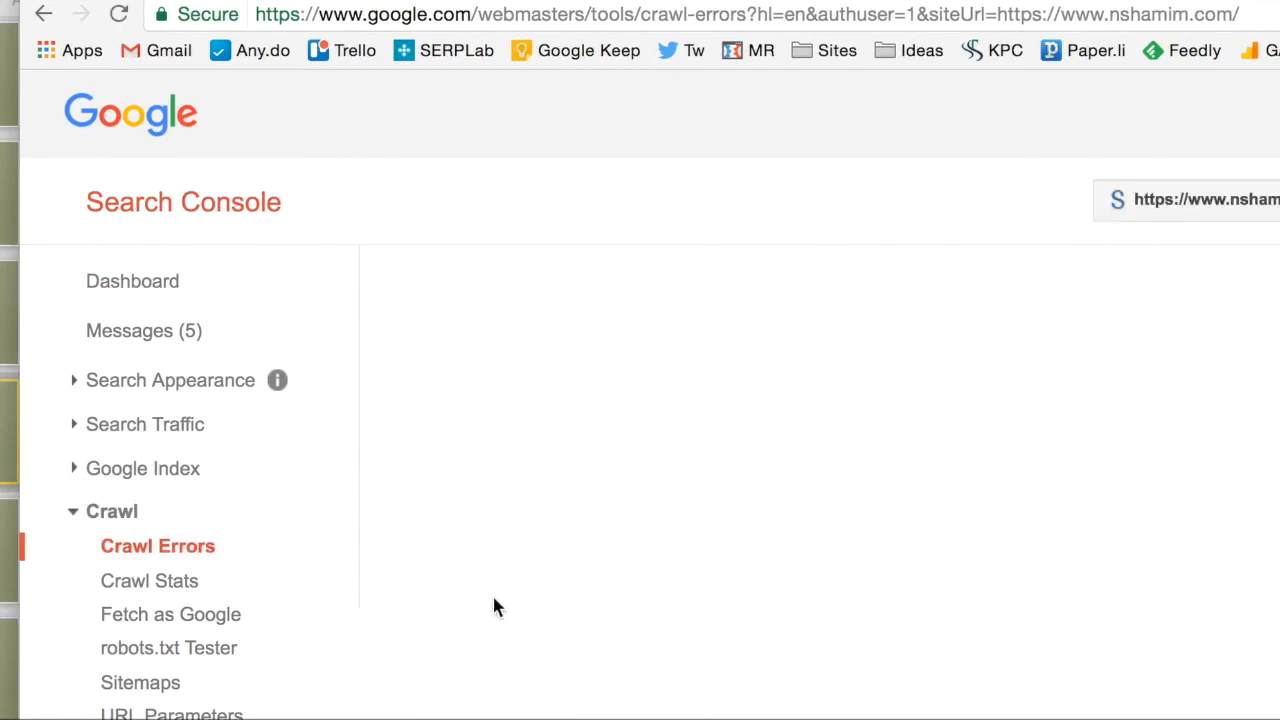
pyautogui.scroll(-3, 587, 541)
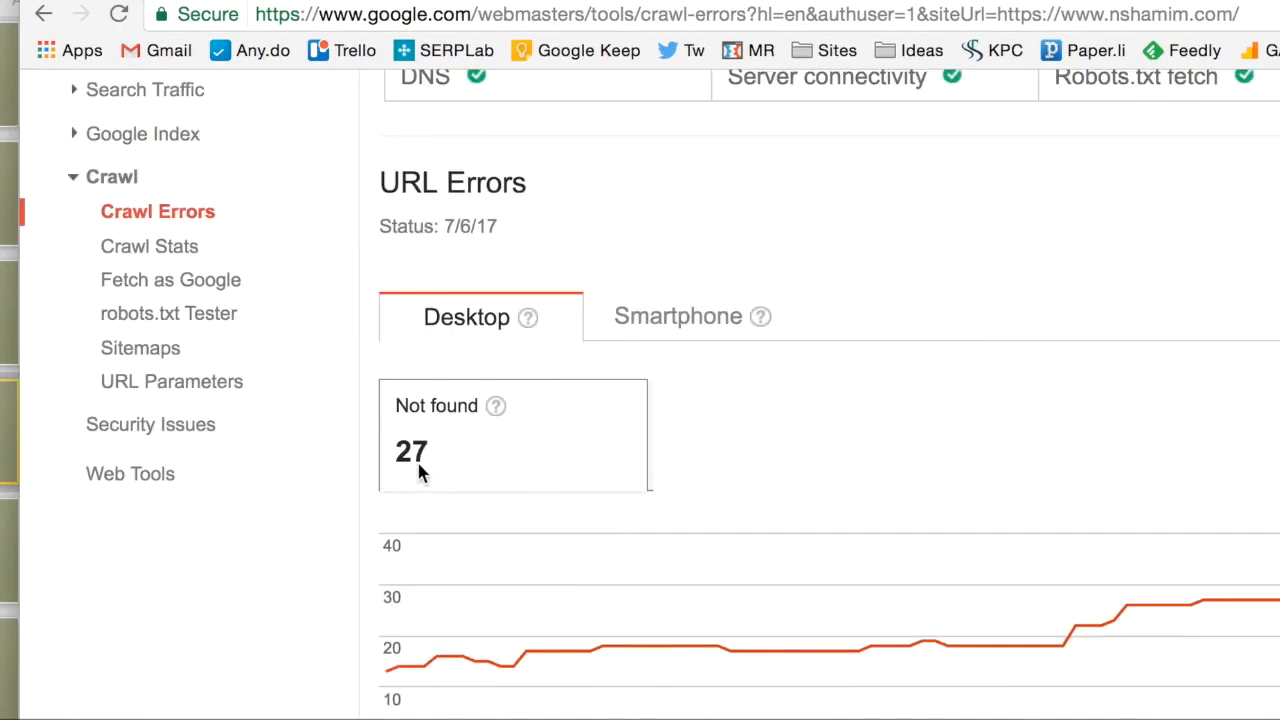
pyautogui.scroll(-2, 497, 543)
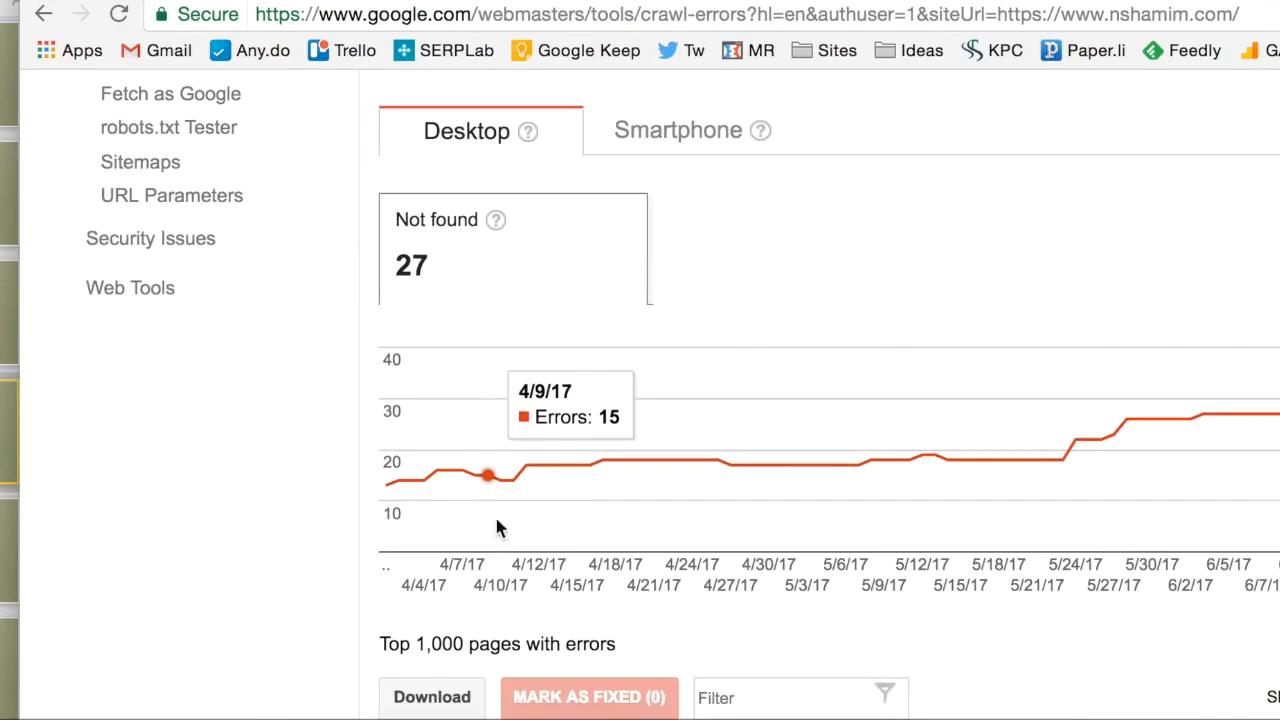
# Step: Check the smartphone URL errors, and return to the desktop URL errors
pyautogui.scroll(-1, 668, 347)
pyautogui.scroll(4, 666, 346)
pyautogui.click(688, 415)
pyautogui.click(485, 410)
# Step: Examine the list of desktop pages with errors, including their URLs, response codes and detection dates
pyautogui.scroll(-6, 580, 463)
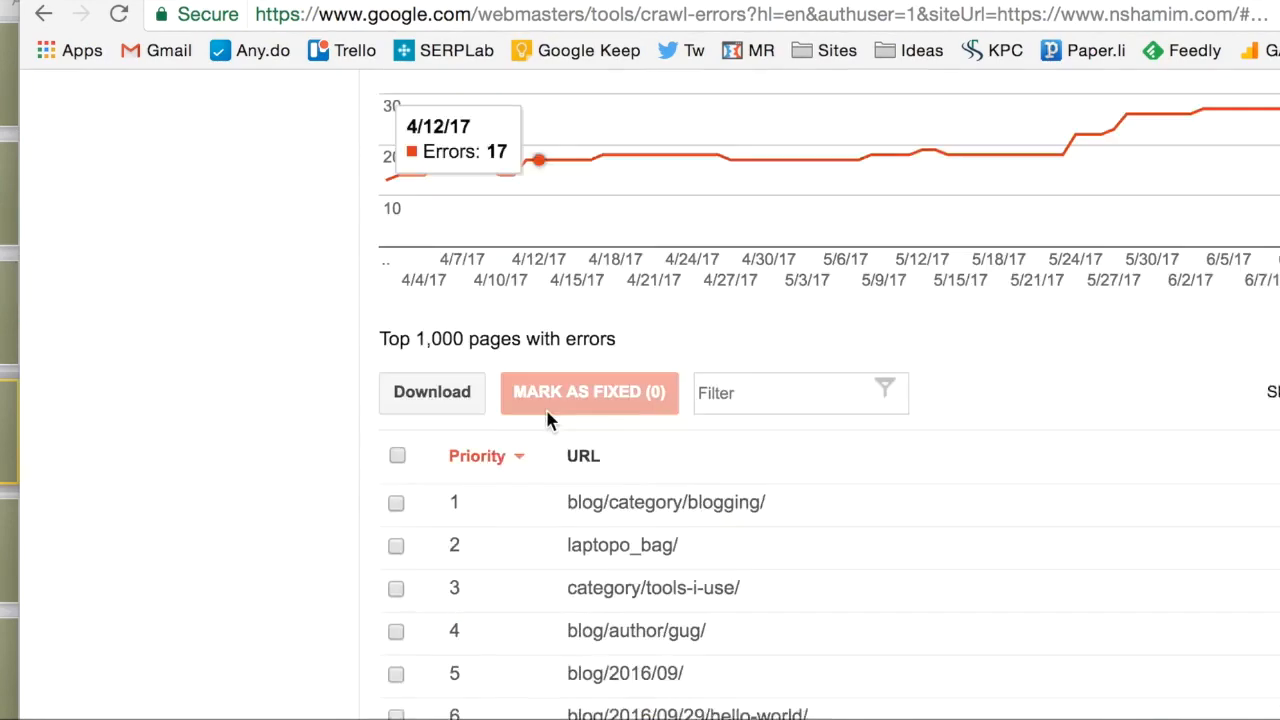
pyautogui.scroll(-1, 551, 424)
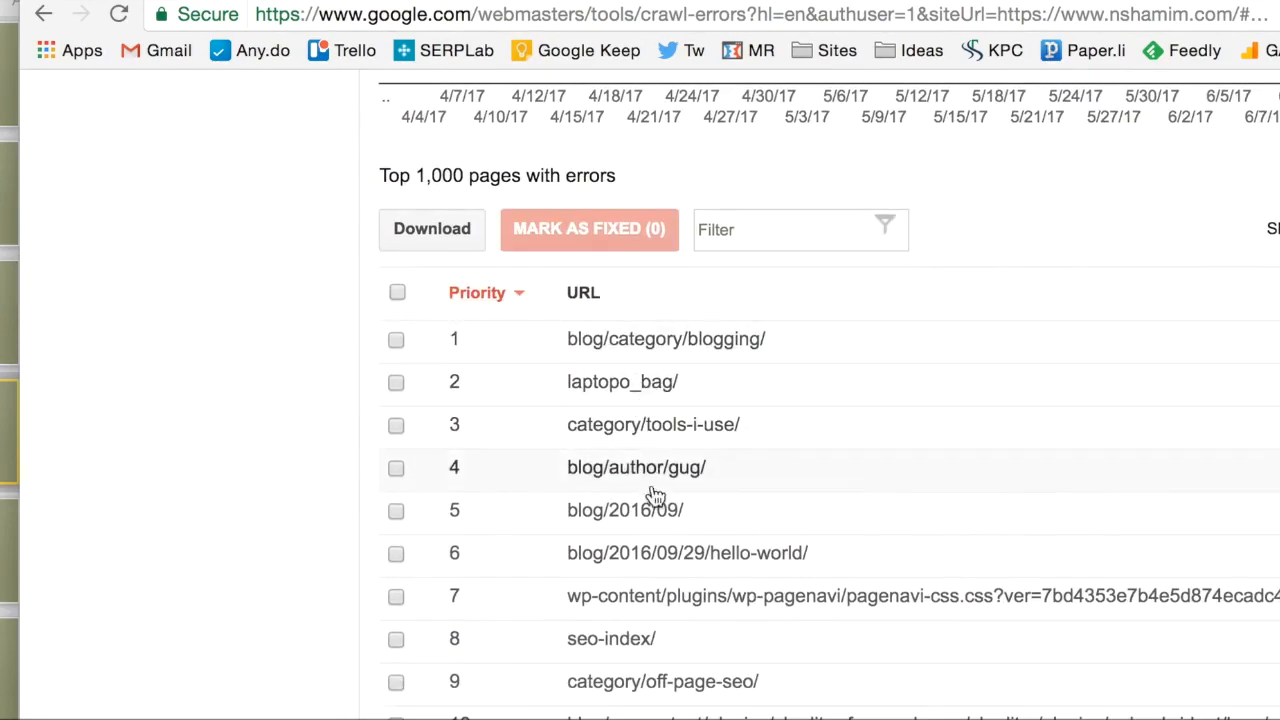
pyautogui.scroll(-1, 655, 505)
pyautogui.scroll(-2, 720, 531)
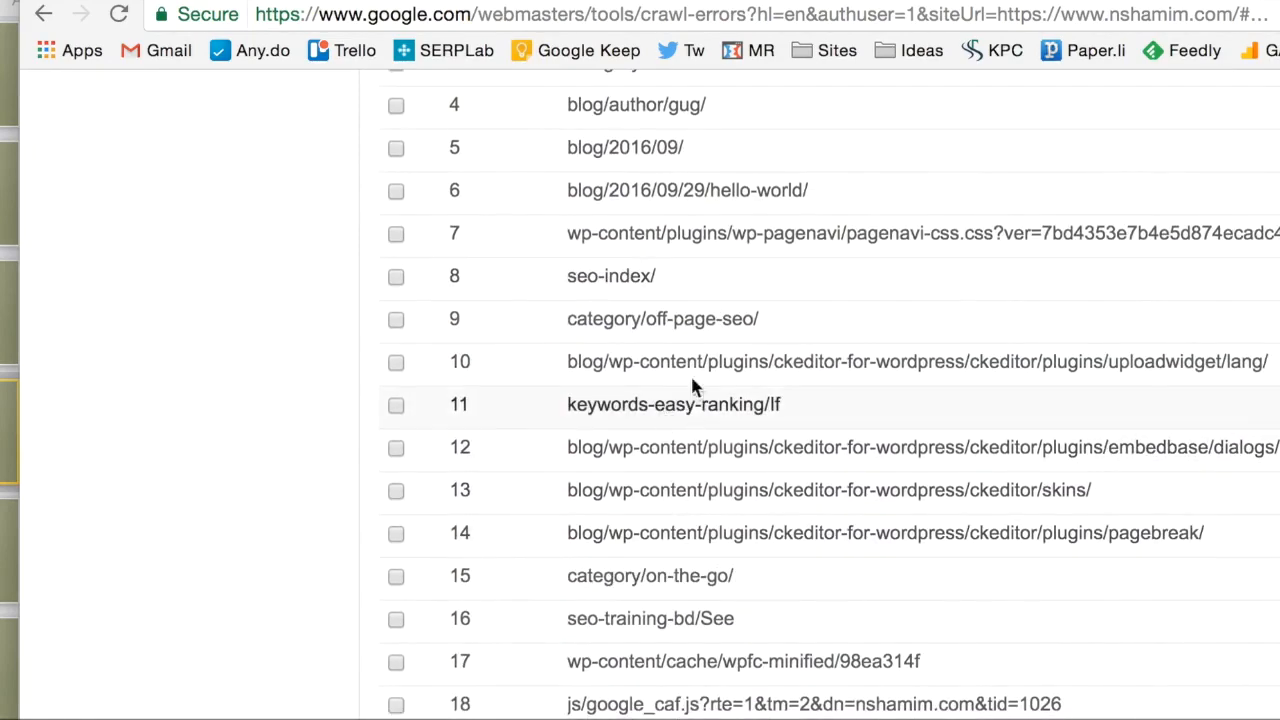
pyautogui.scroll(-1, 686, 523)
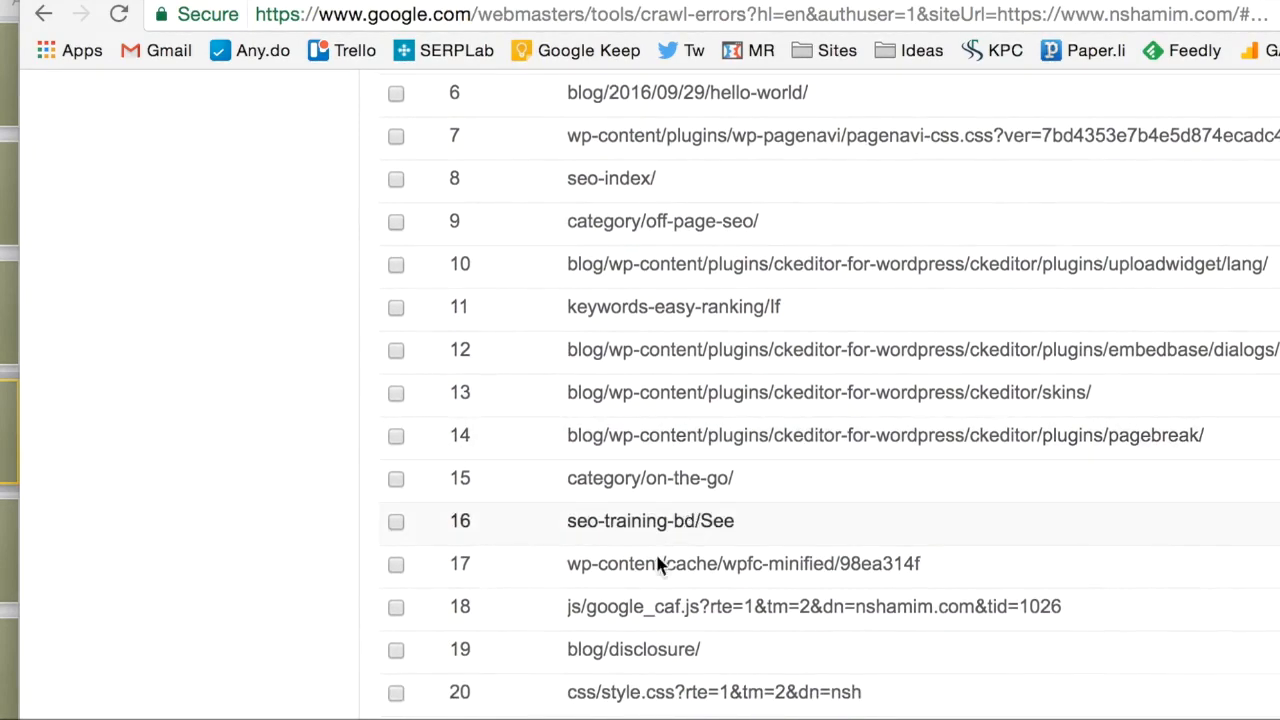
pyautogui.scroll(-2, 690, 491)
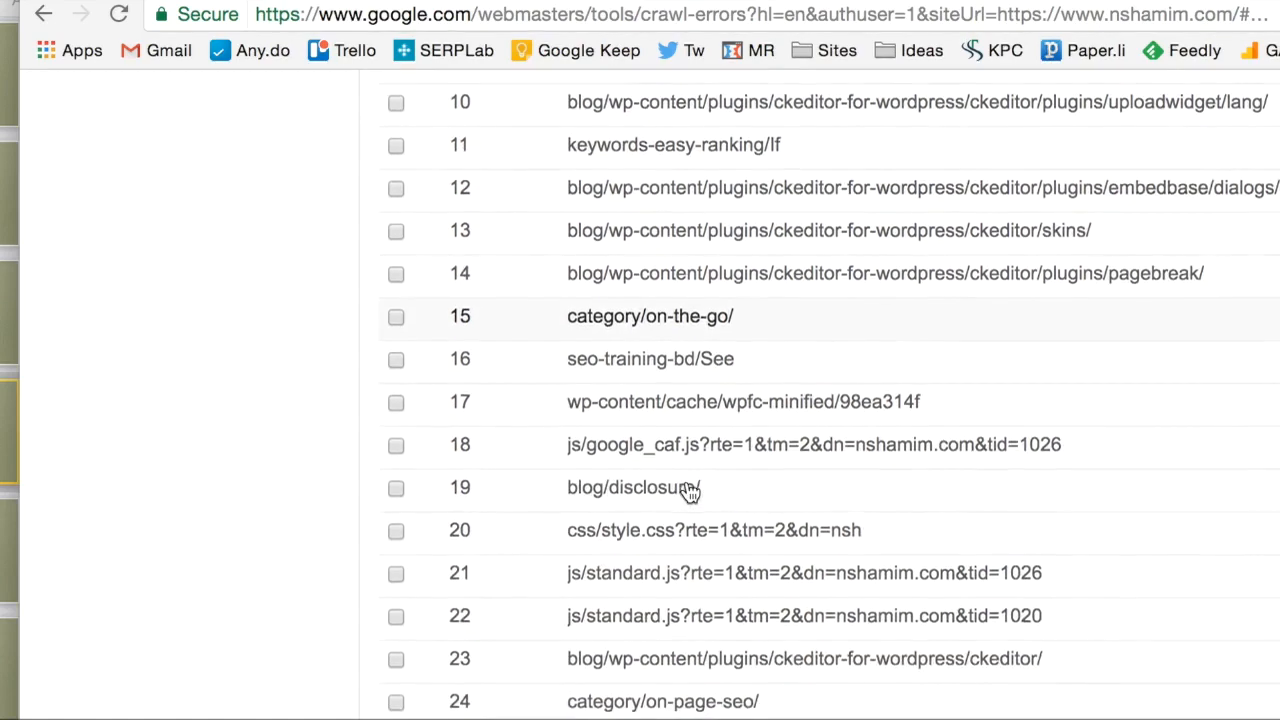
pyautogui.scroll(5, 686, 571)
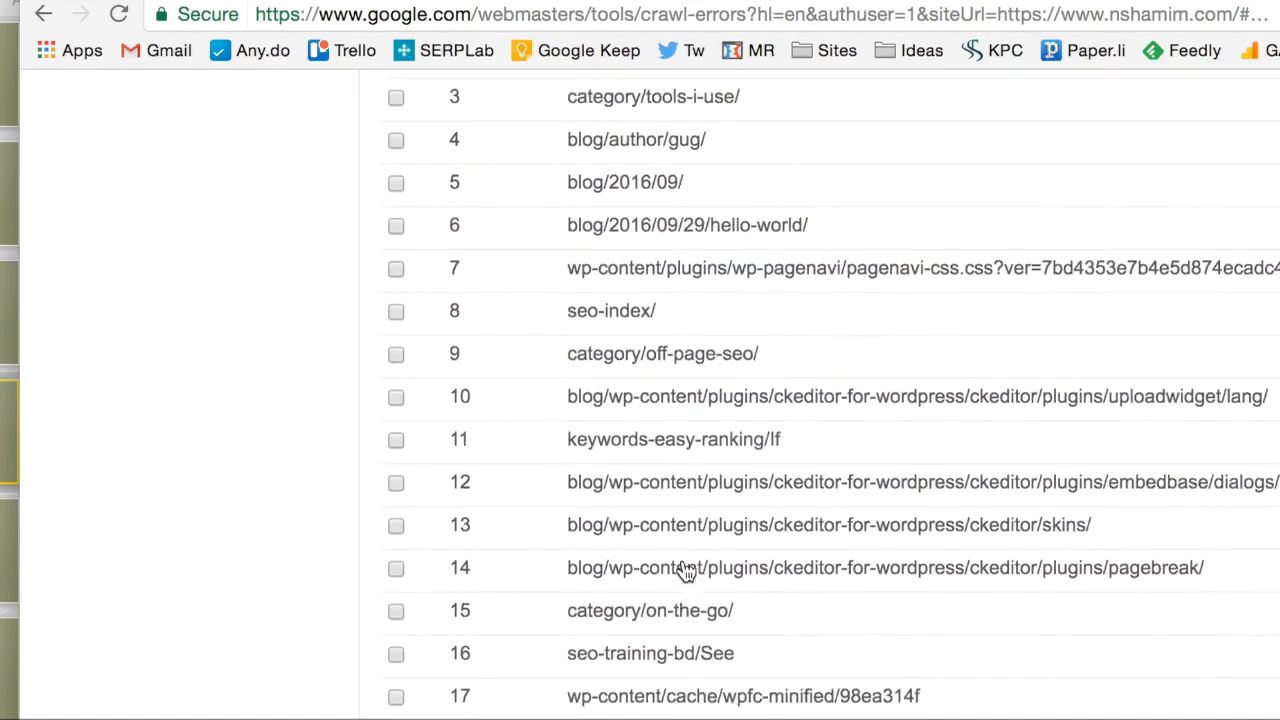
pyautogui.scroll(2, 686, 571)
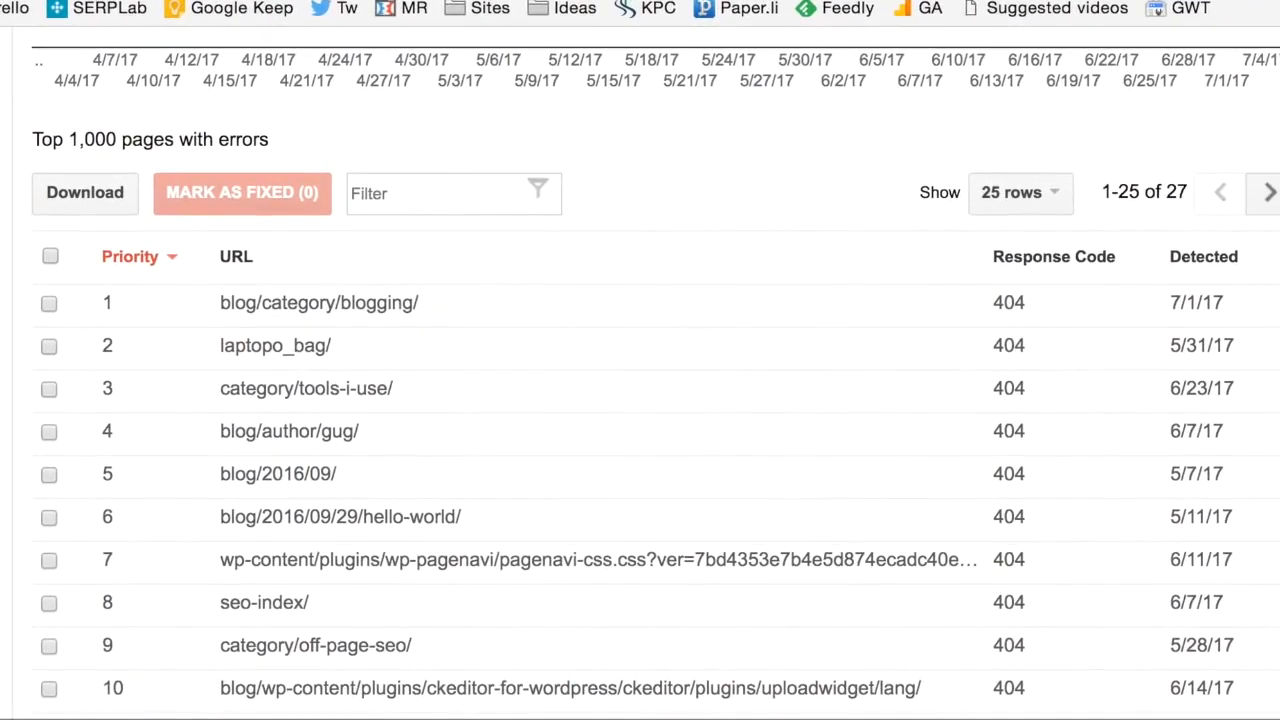
pyautogui.scroll(-1, 576, 524)
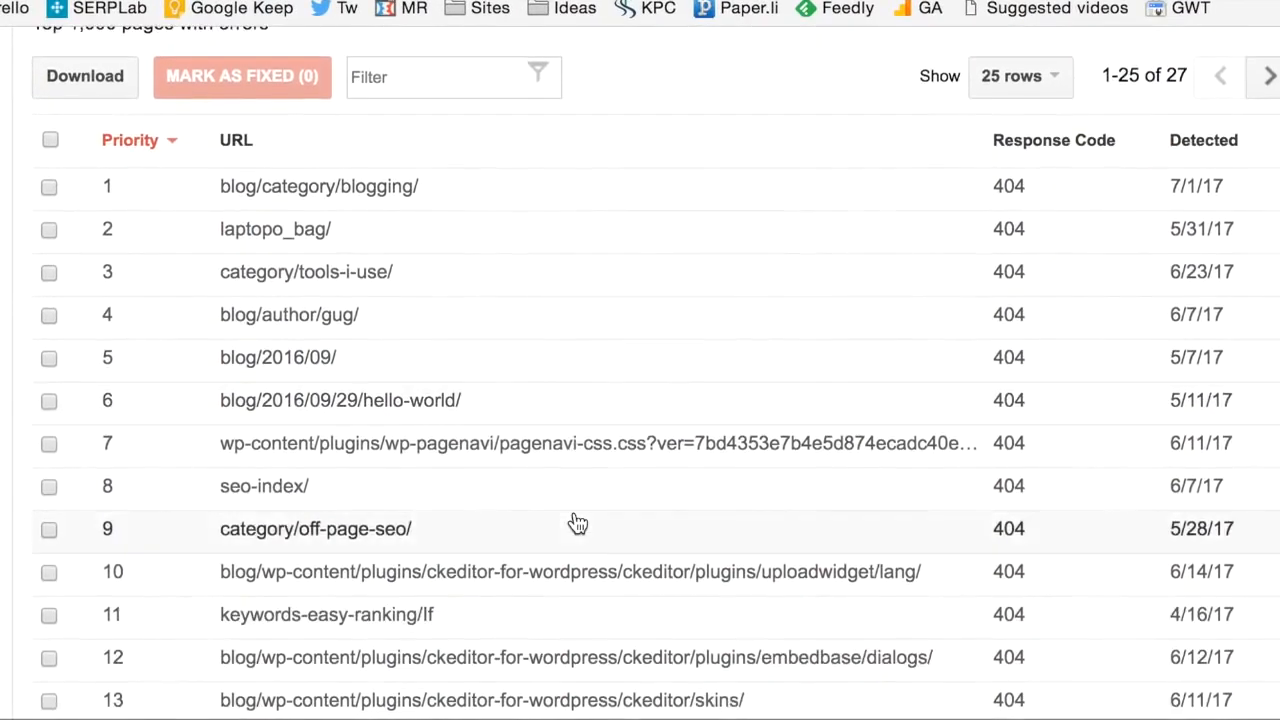
pyautogui.scroll(-1, 578, 524)
pyautogui.scroll(-5, 576, 524)
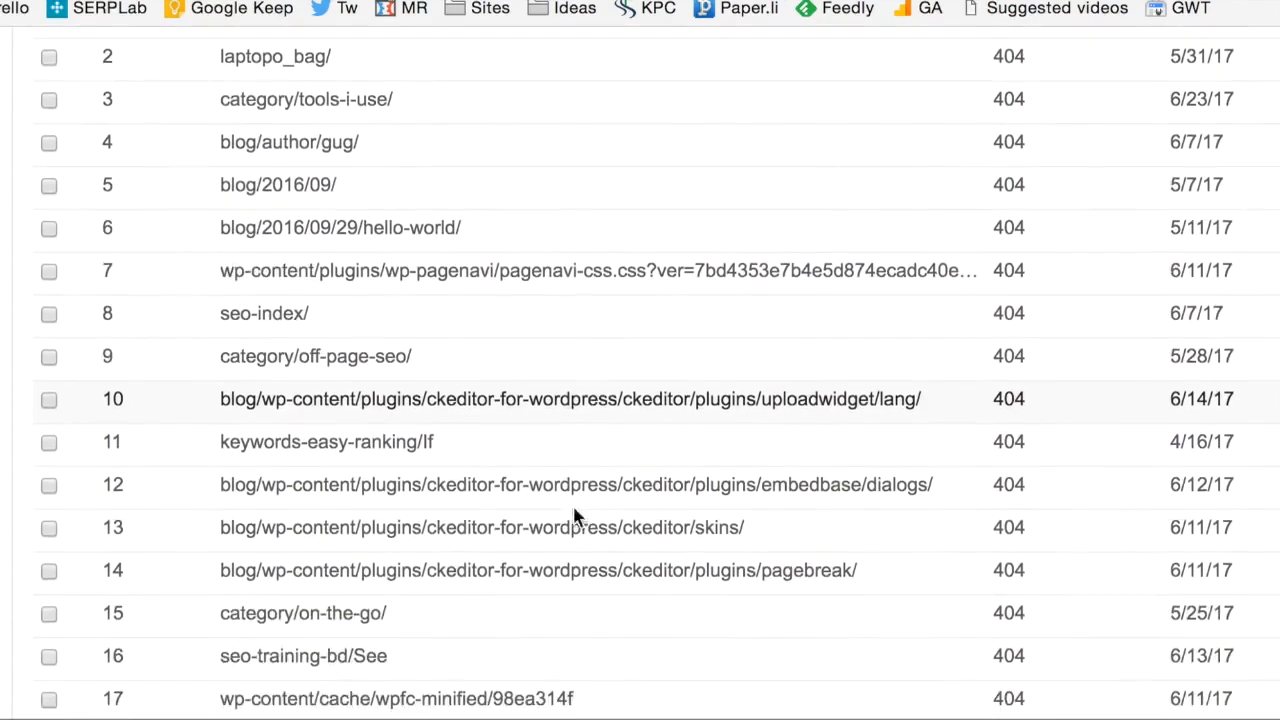
pyautogui.scroll(-3, 578, 518)
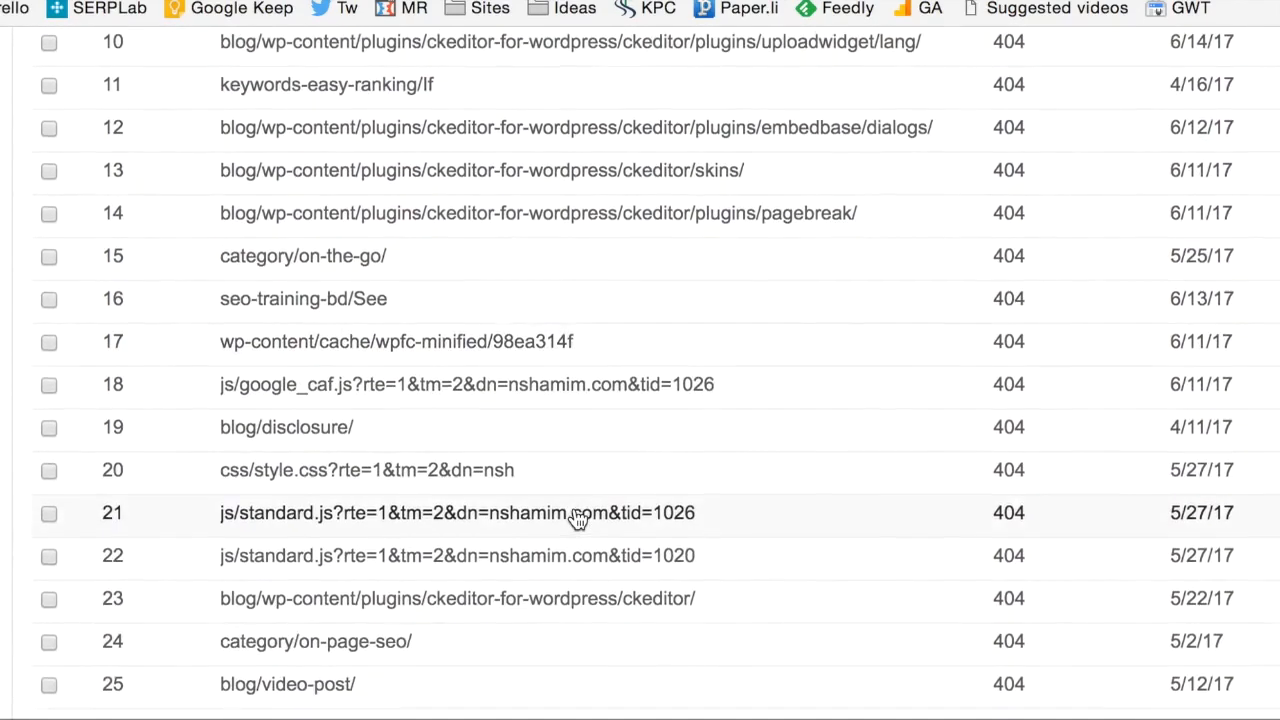
# Step: View the error details of blog/video-post/, visit its broken URL, and return to the Search Console report
pyautogui.click(338, 698)
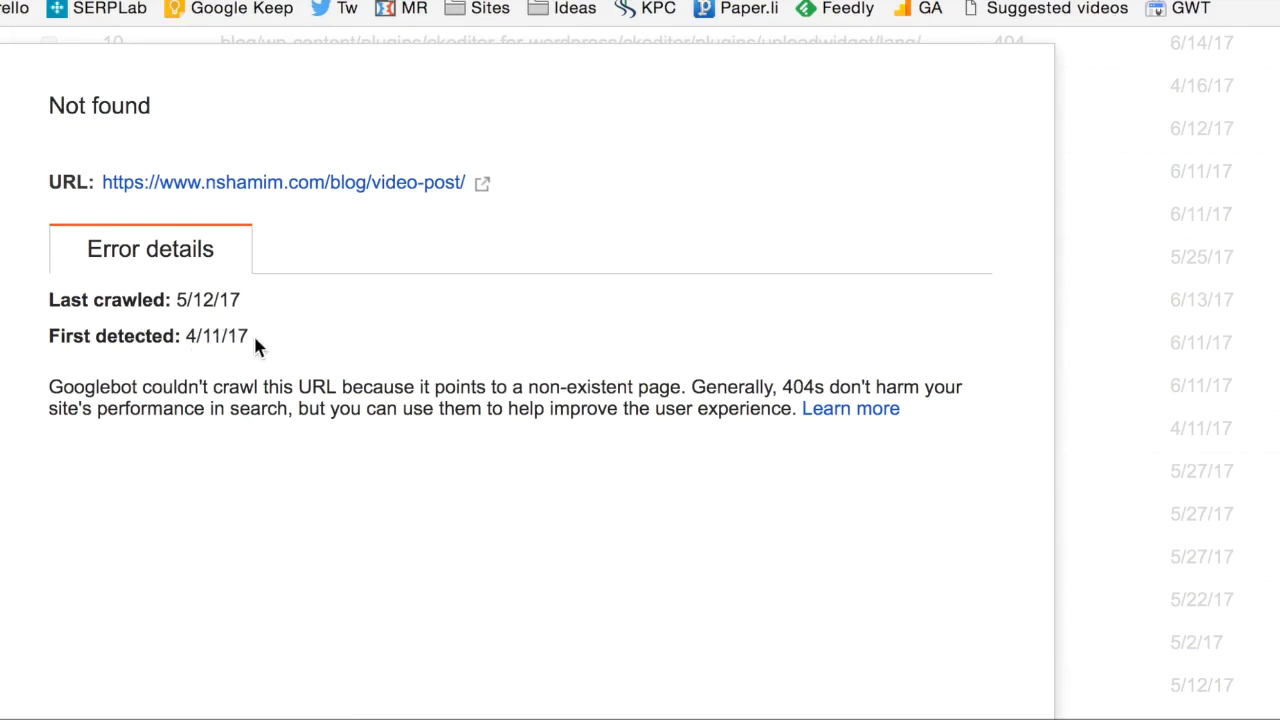
pyautogui.click(433, 186)
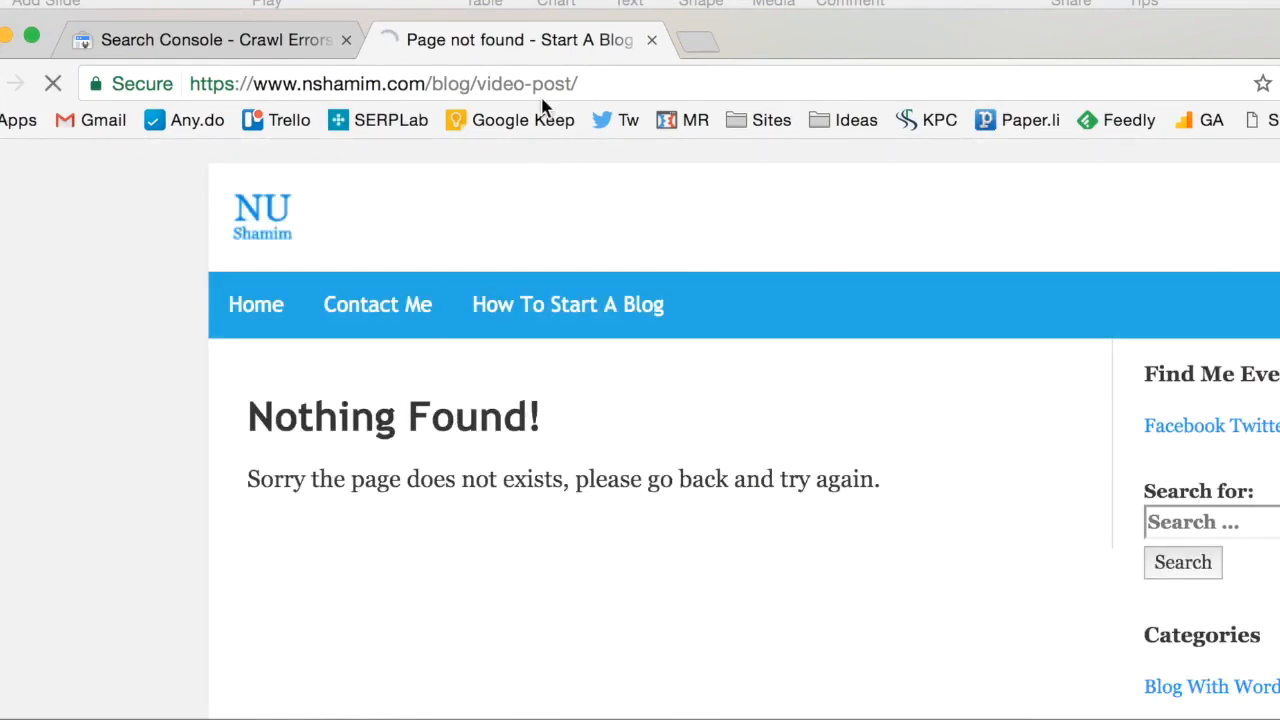
pyautogui.click(272, 42)
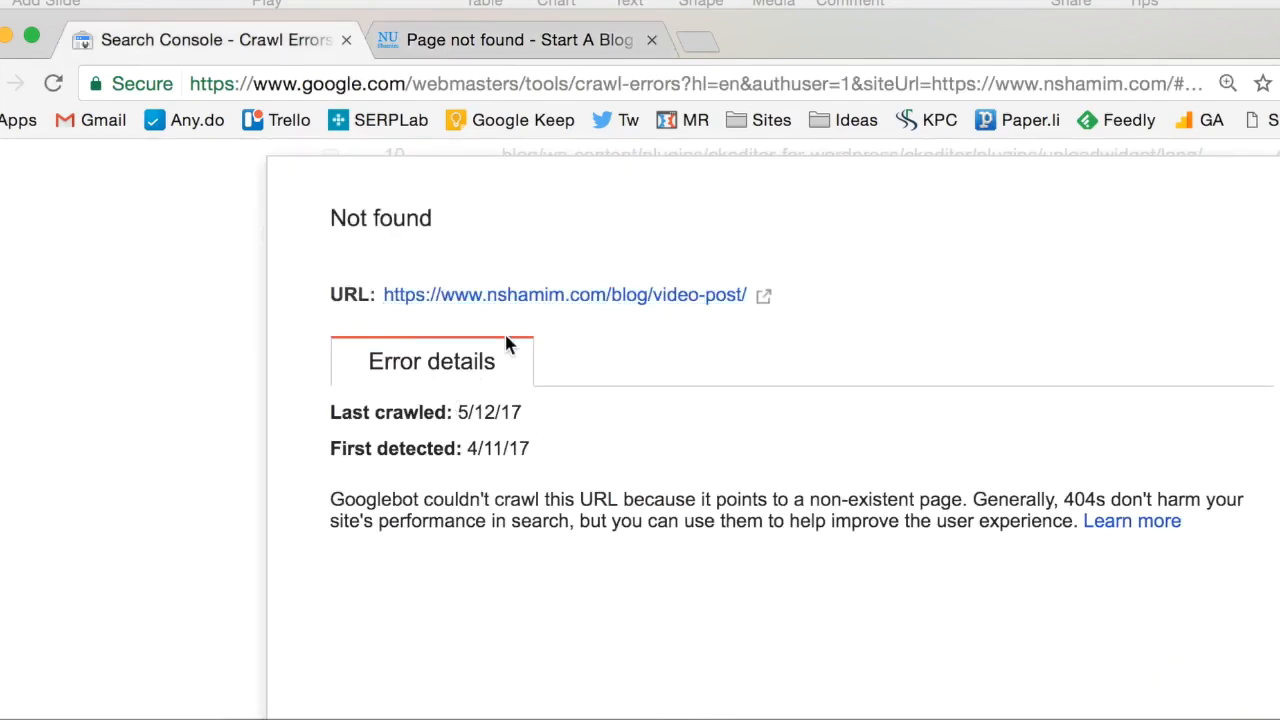
# Step: Close the blog/video-post/ error details to get back to the list of pages with errors
pyautogui.scroll(4, 505, 340)
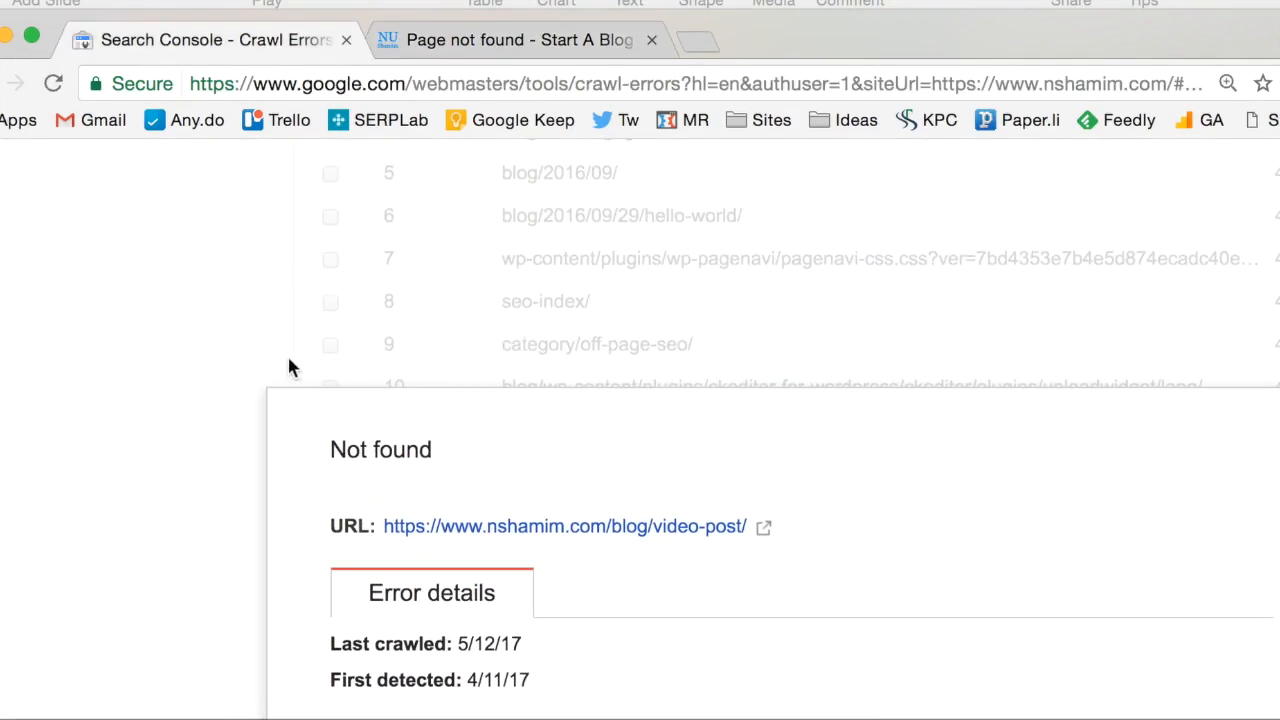
pyautogui.scroll(-4, 605, 530)
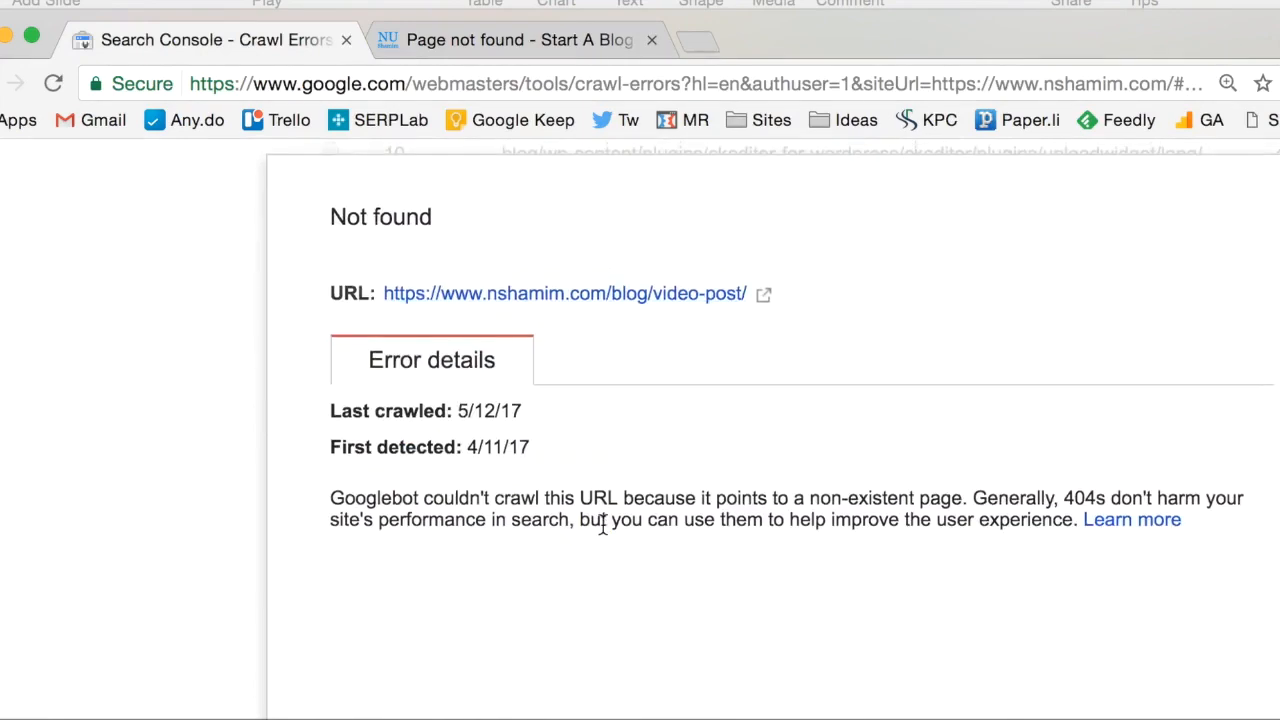
pyautogui.press('Escape')
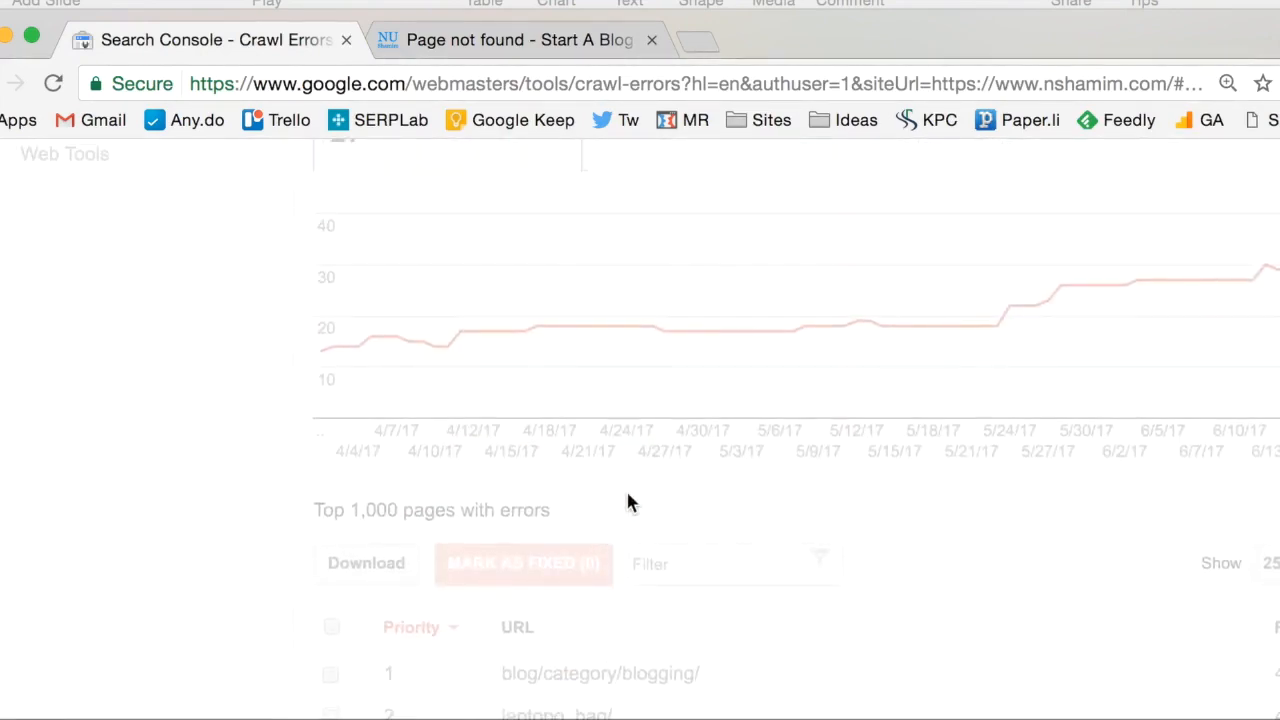
pyautogui.scroll(8, 640, 420)
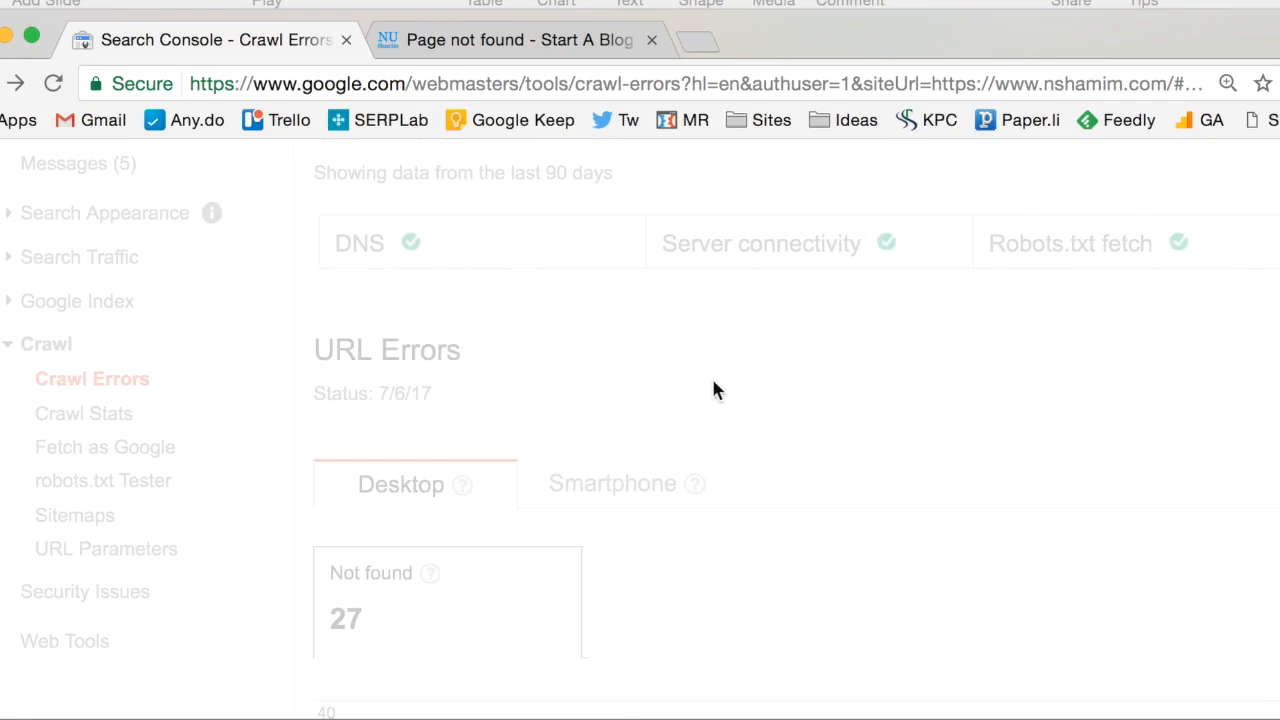
pyautogui.scroll(4, 713, 381)
pyautogui.scroll(-14, 713, 381)
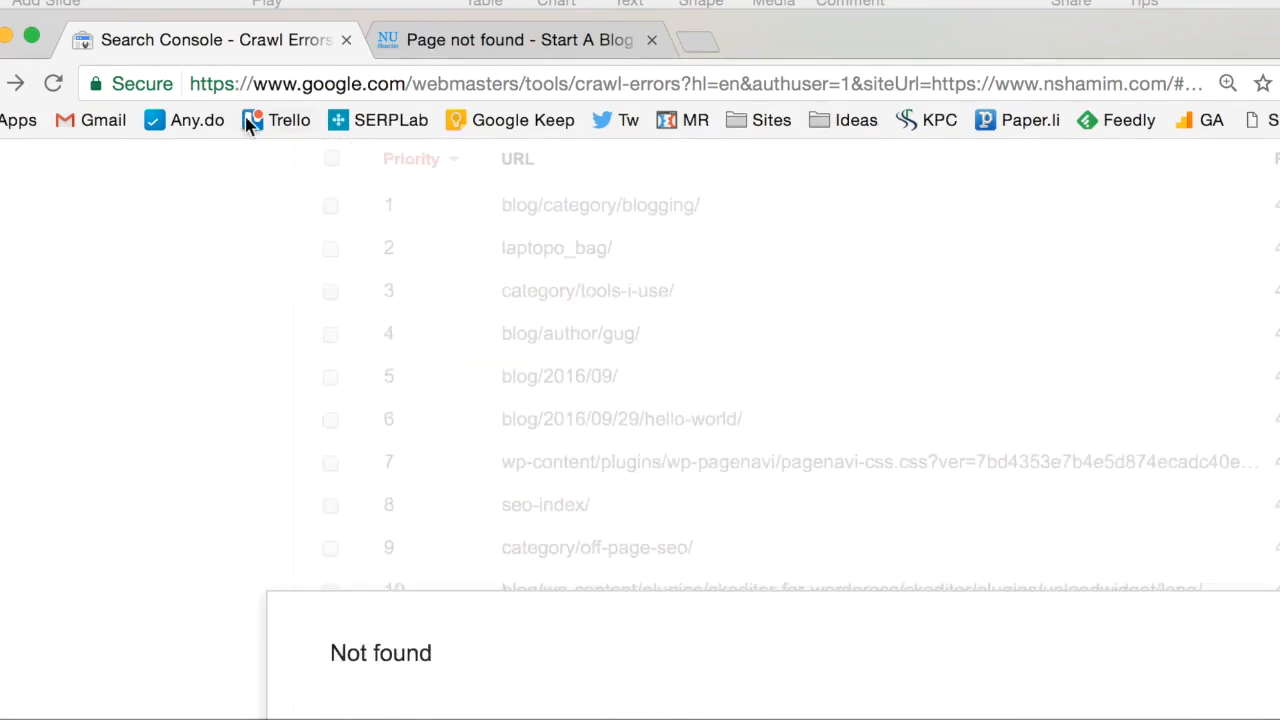
pyautogui.scroll(-5, 280, 386)
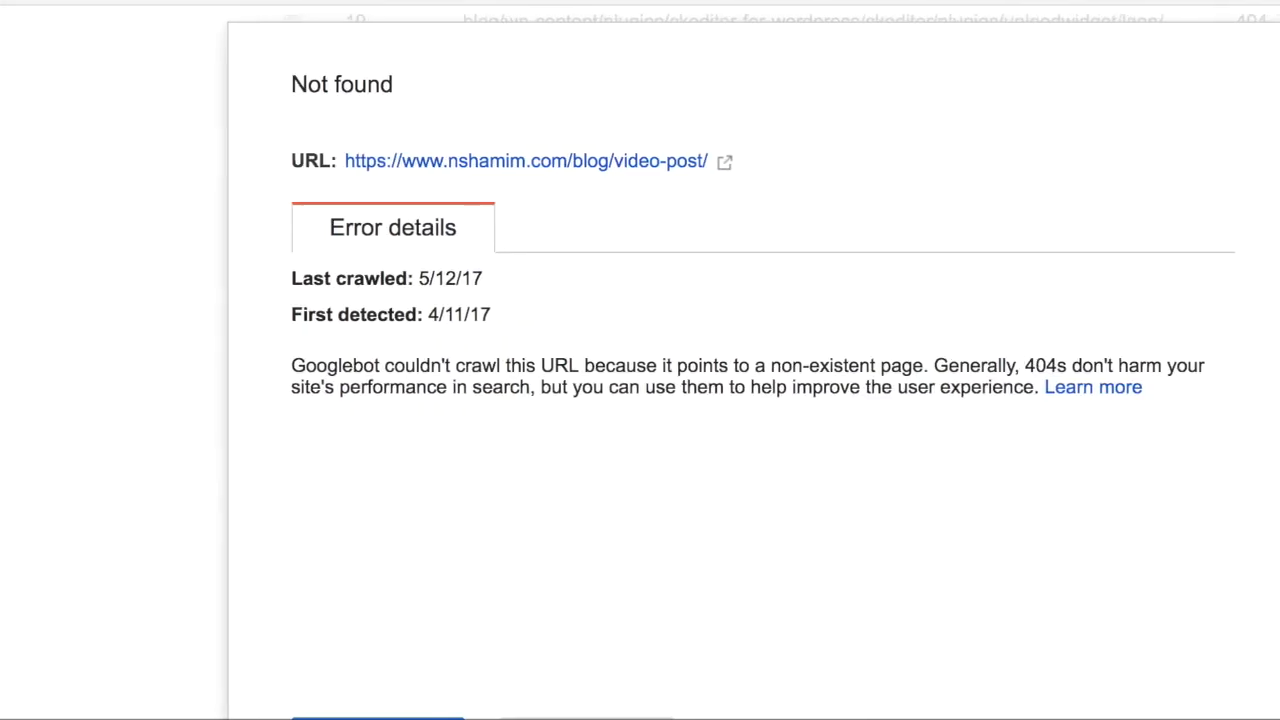
pyautogui.click(548, 718)
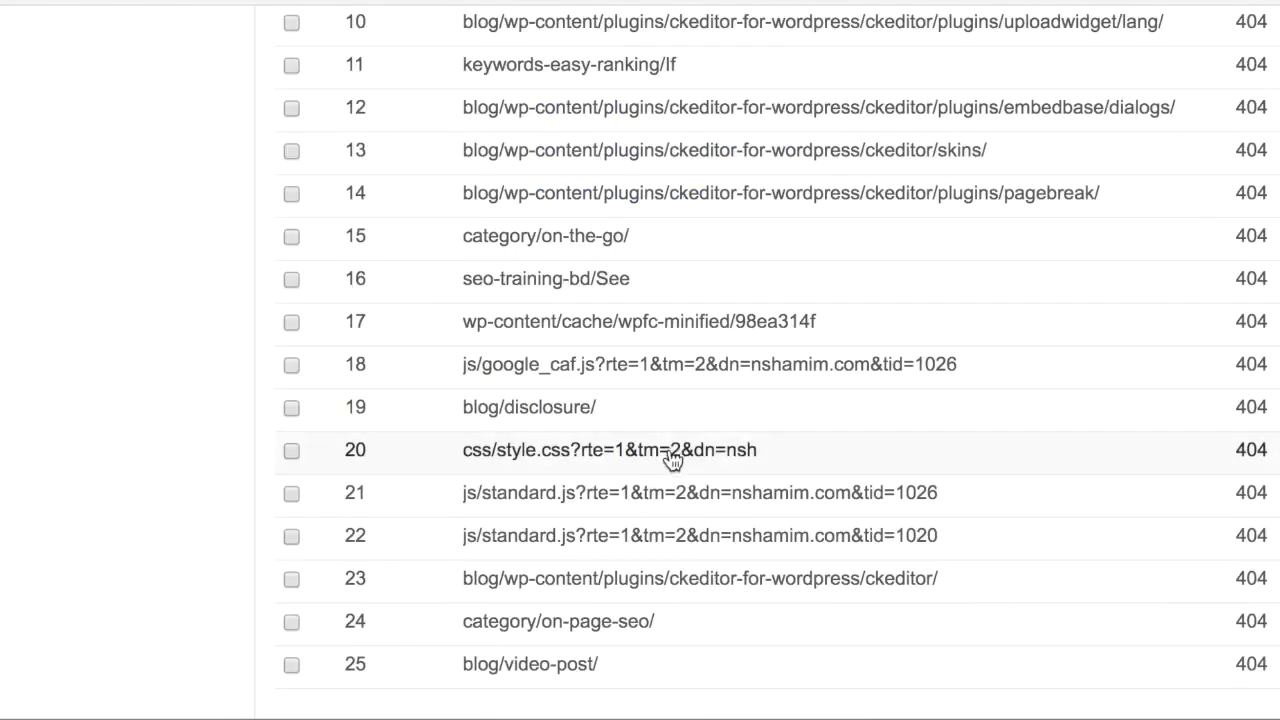
# Step: Open the error details of seo-index/ and visit its broken URL
pyautogui.scroll(3, 580, 548)
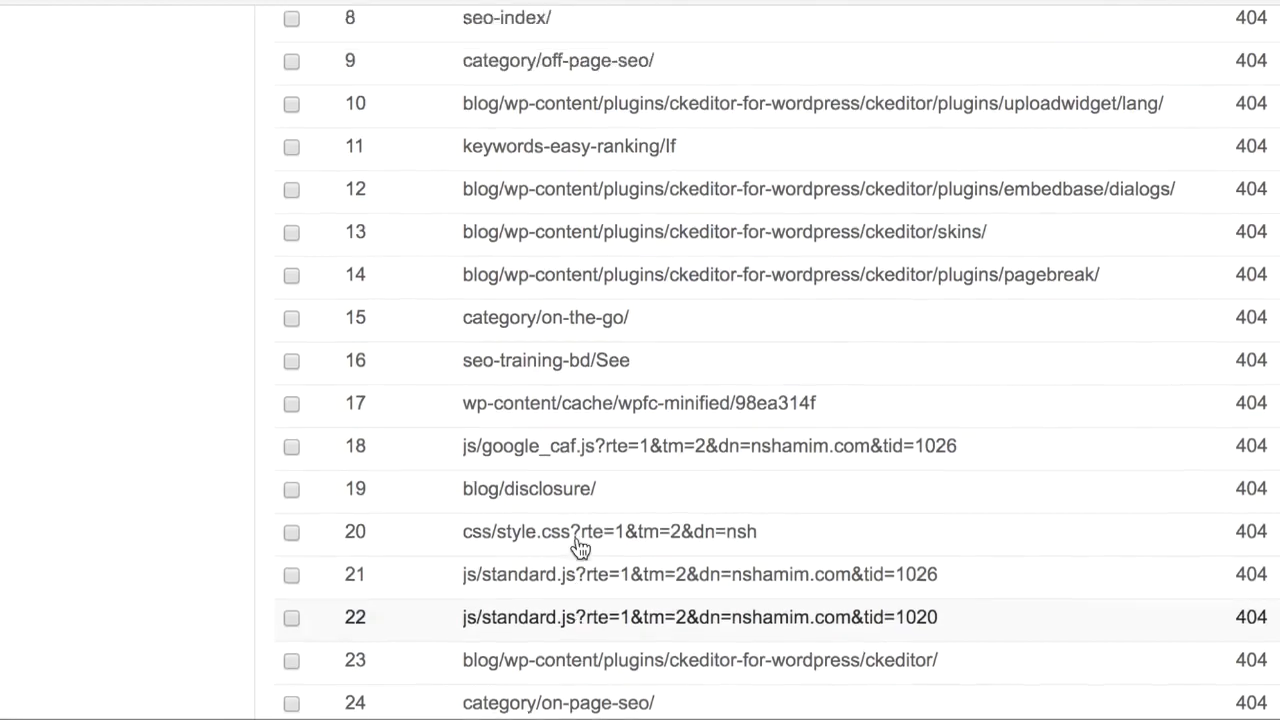
pyautogui.scroll(1, 566, 190)
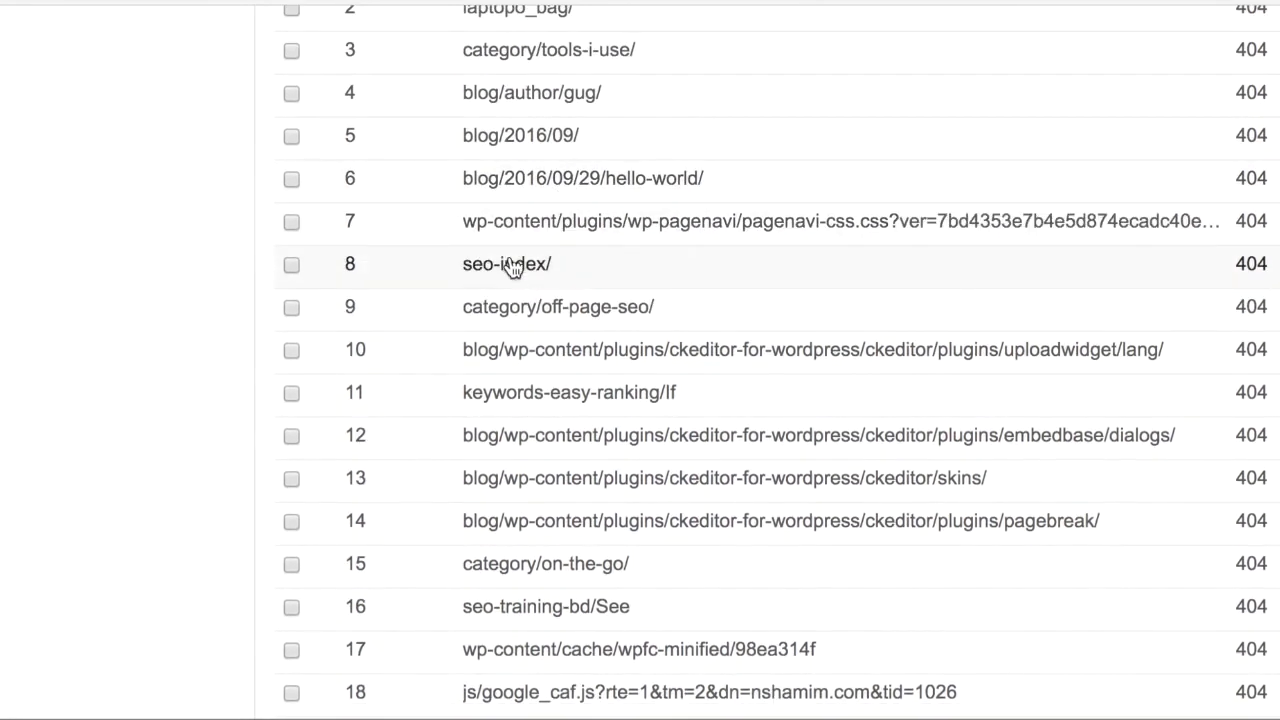
pyautogui.click(510, 266)
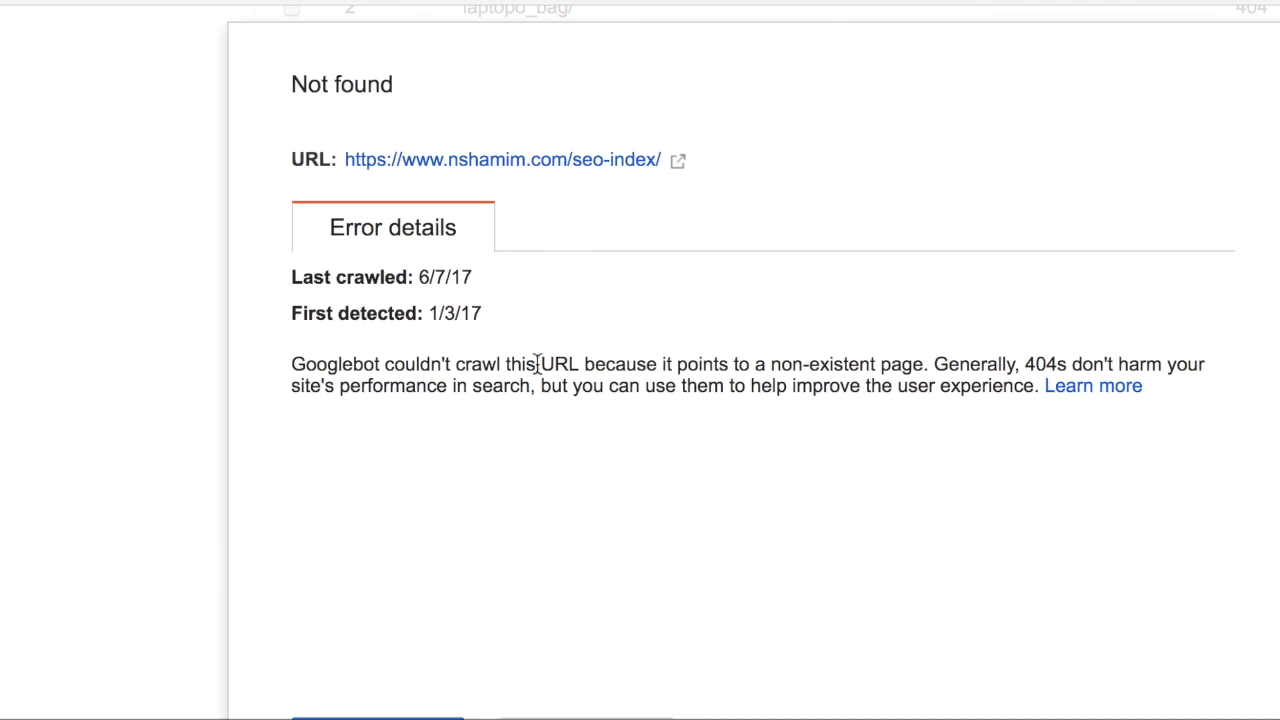
pyautogui.click(628, 162)
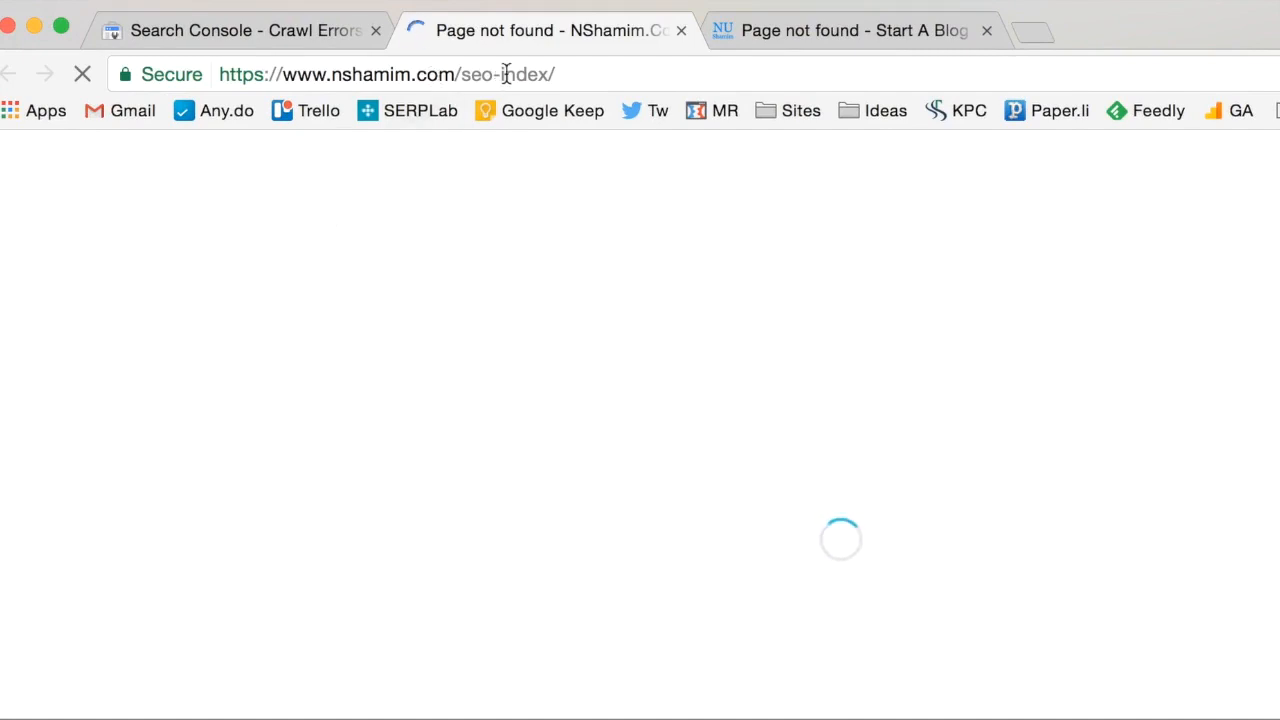
pyautogui.click(295, 36)
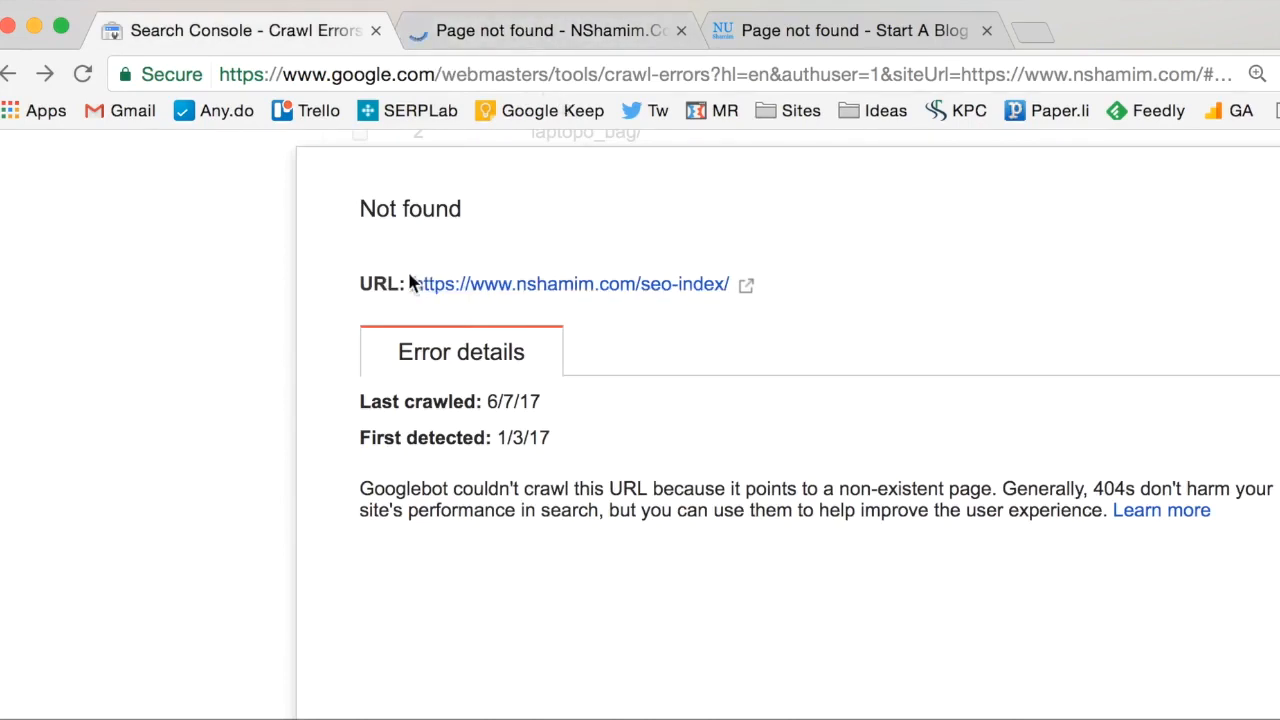
pyautogui.moveTo(406, 286); pyautogui.dragTo(735, 296)
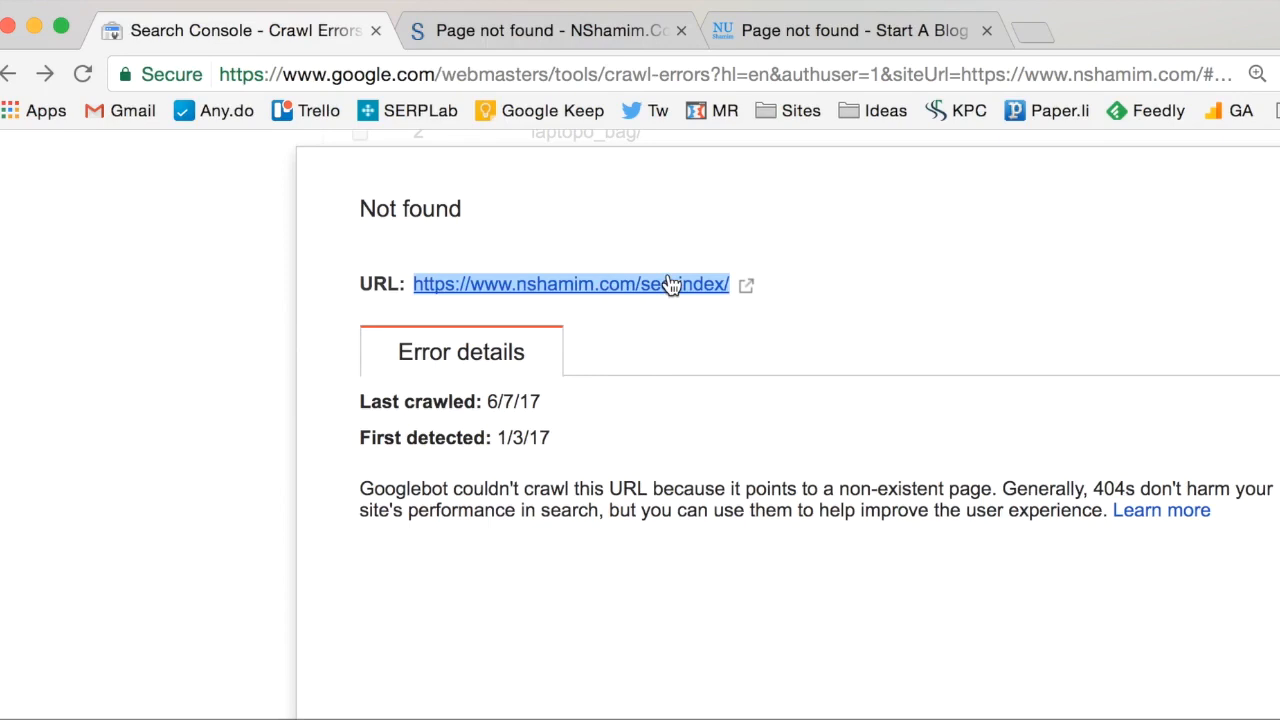
pyautogui.rightClick(568, 285)
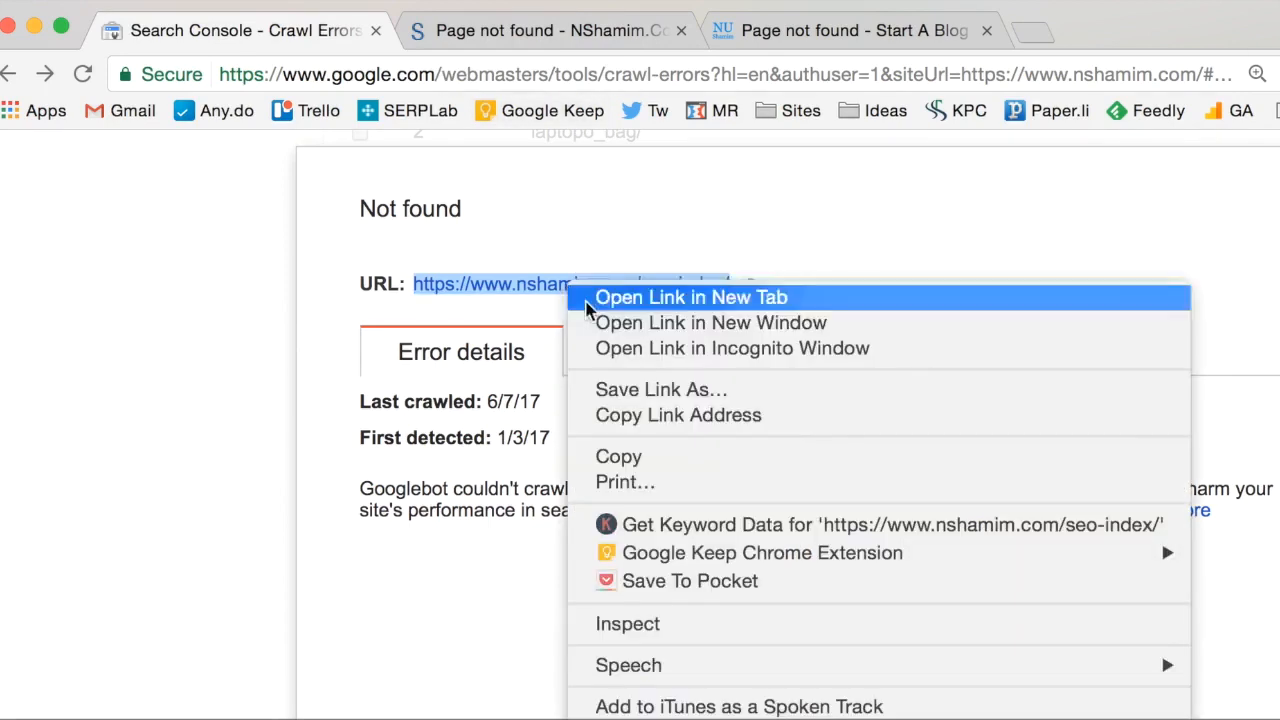
pyautogui.click(679, 414)
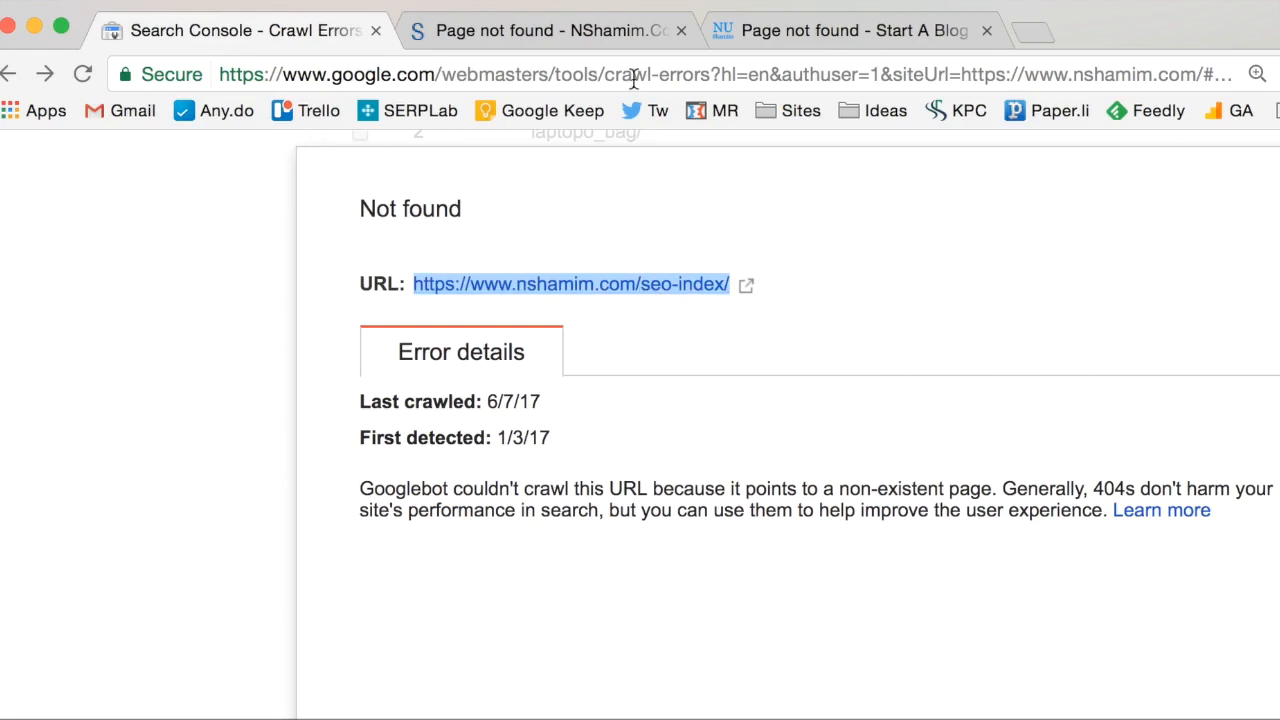
# Step: Close the Start A Blog not-found page and open semrush.com in a new tab
pyautogui.click(986, 31)
pyautogui.click(728, 36)
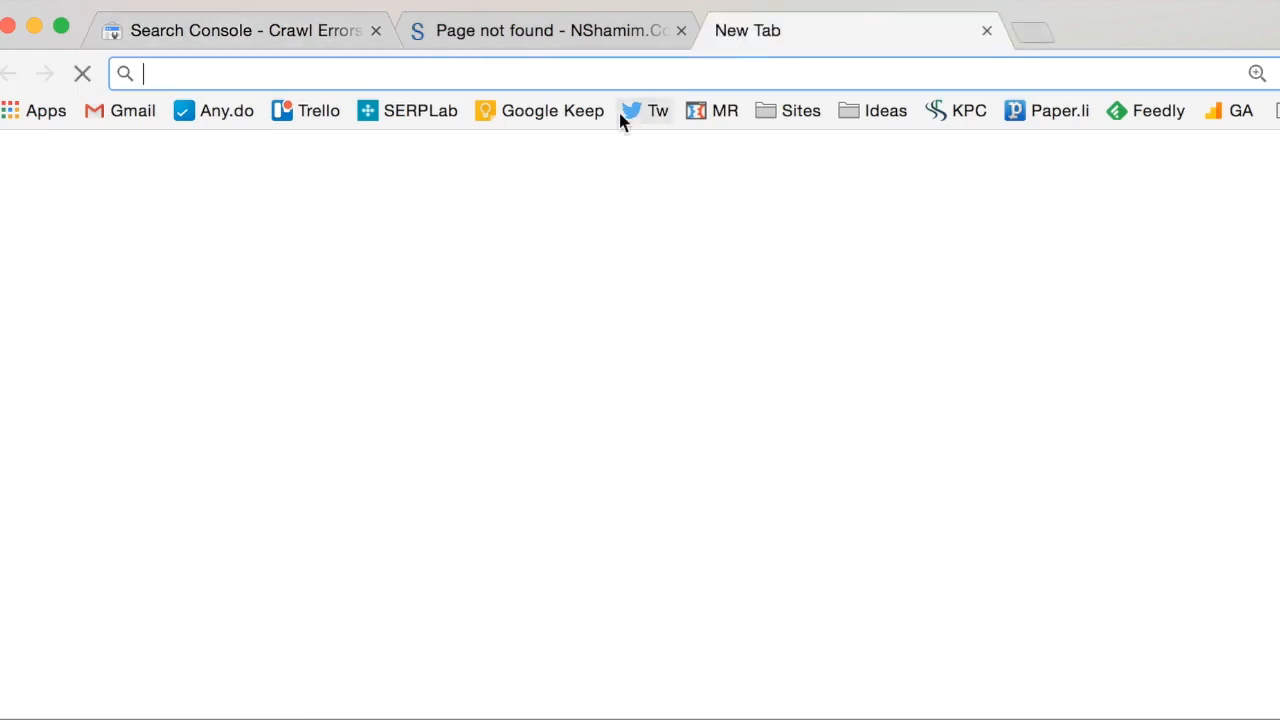
pyautogui.write('semrush.com')
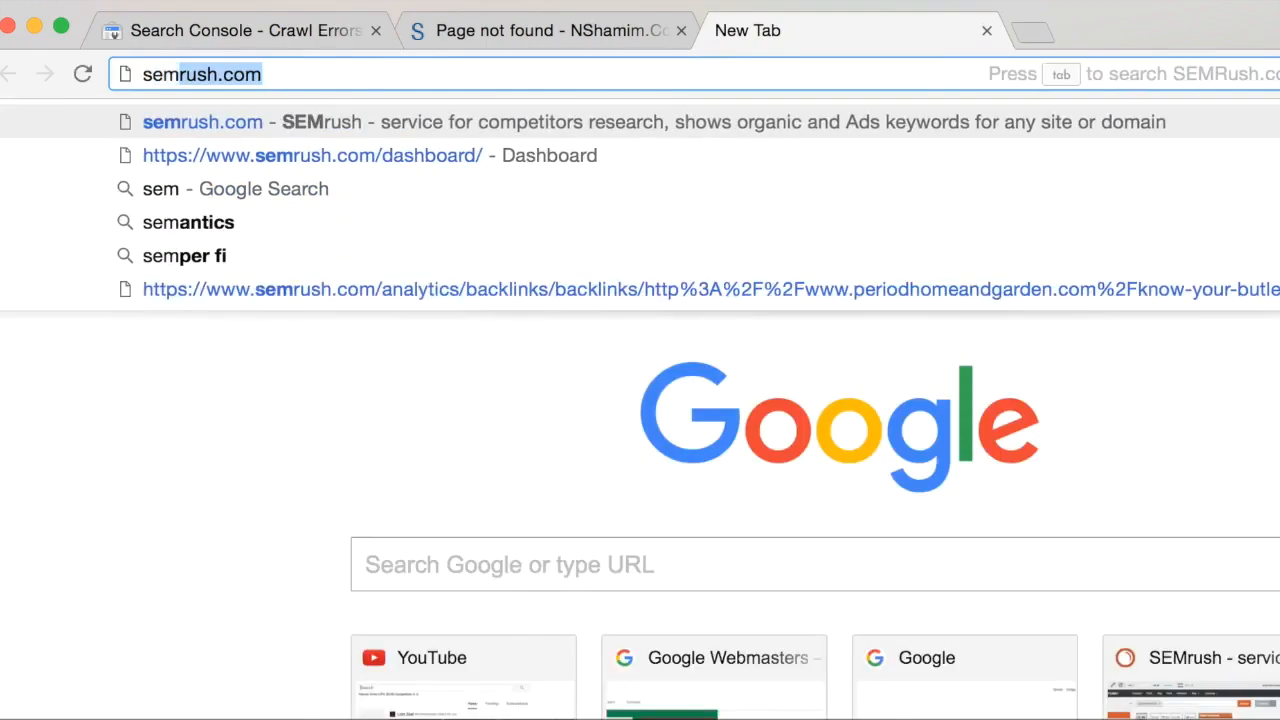
pyautogui.press('Return')
# Step: Open opensiteexplorer.org in another new tab
pyautogui.click(1030, 31)
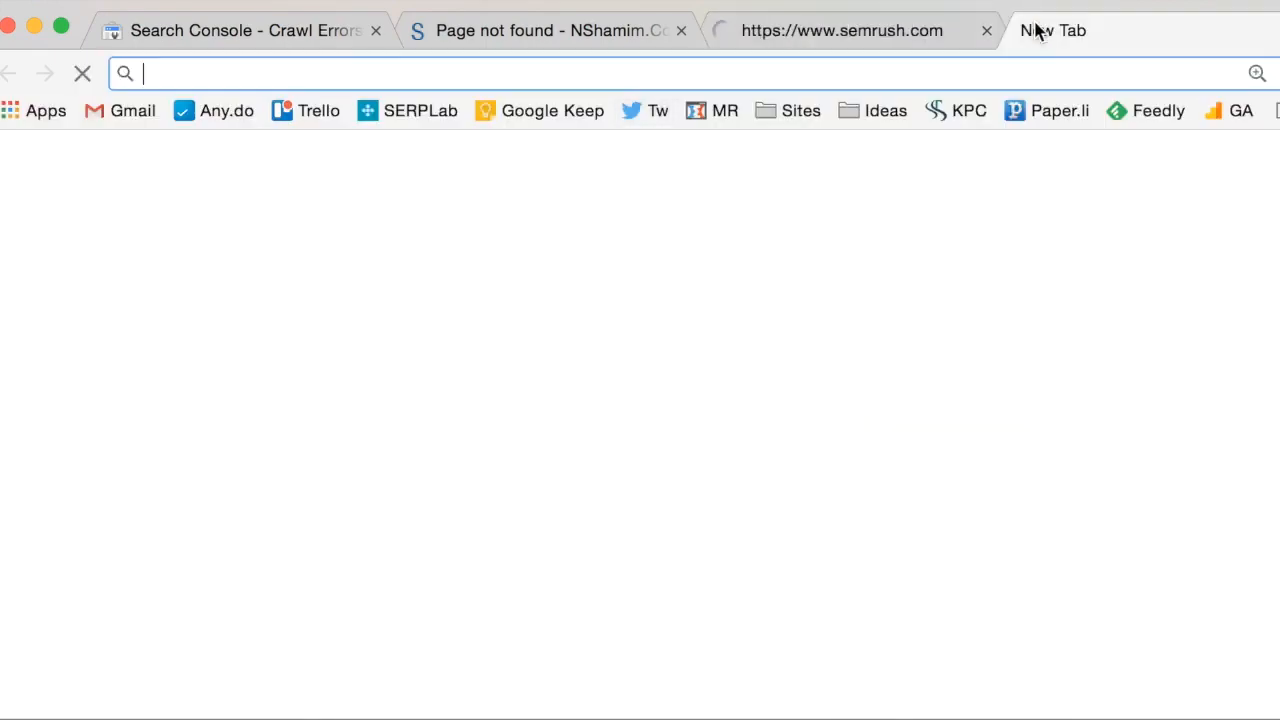
pyautogui.write('opensit')
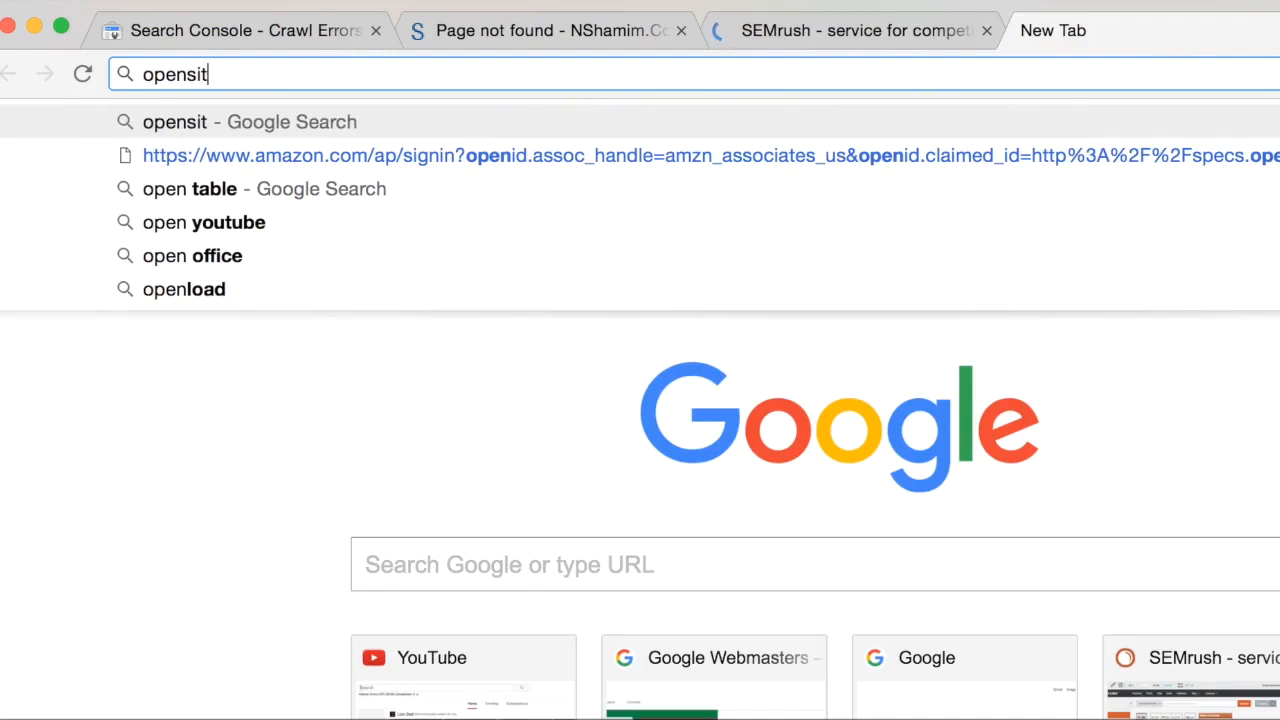
pyautogui.write('eexplorer.org')
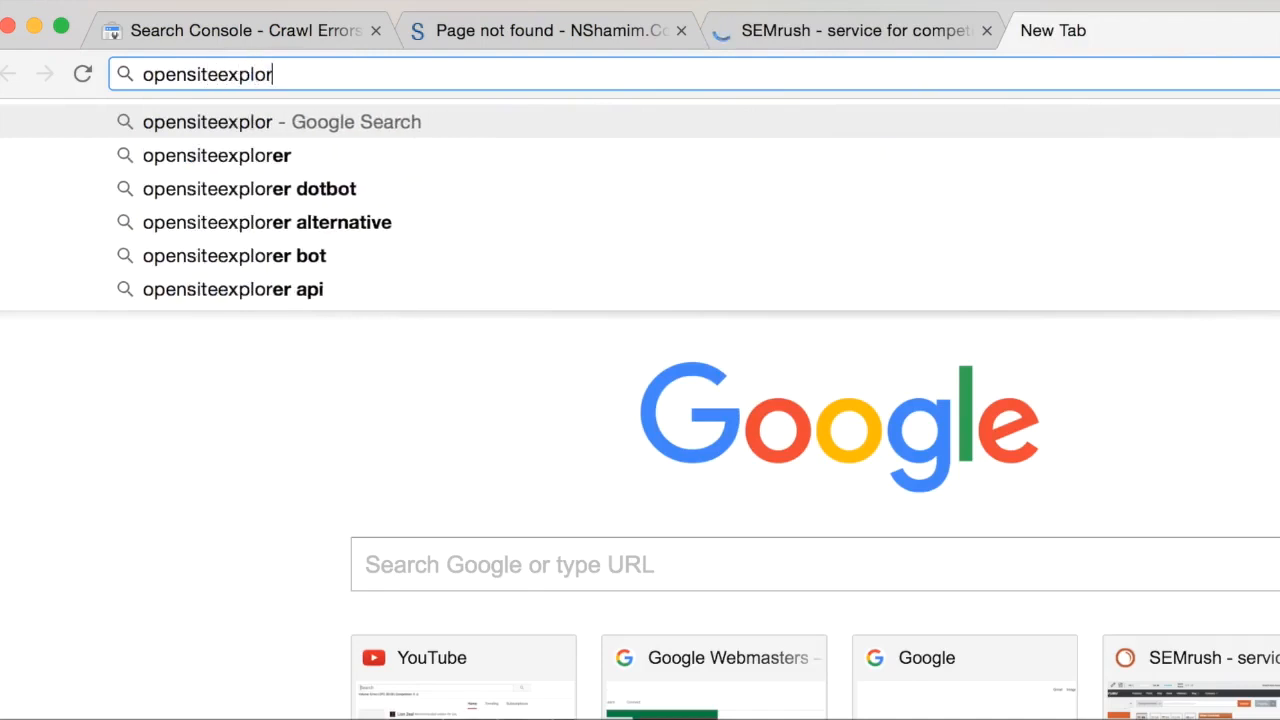
pyautogui.press('Return')
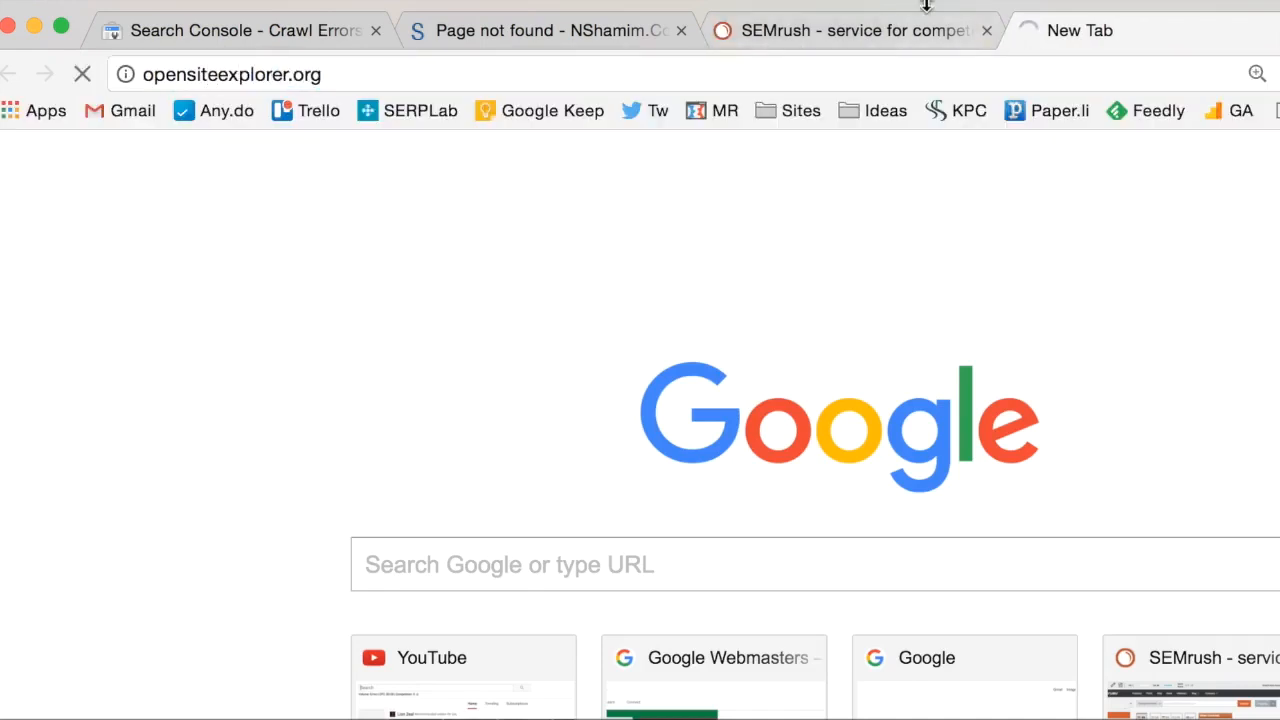
# Step: Switch to SEMrush and log in with the prefilled account credentials, choosing to stay logged in
pyautogui.click(806, 44)
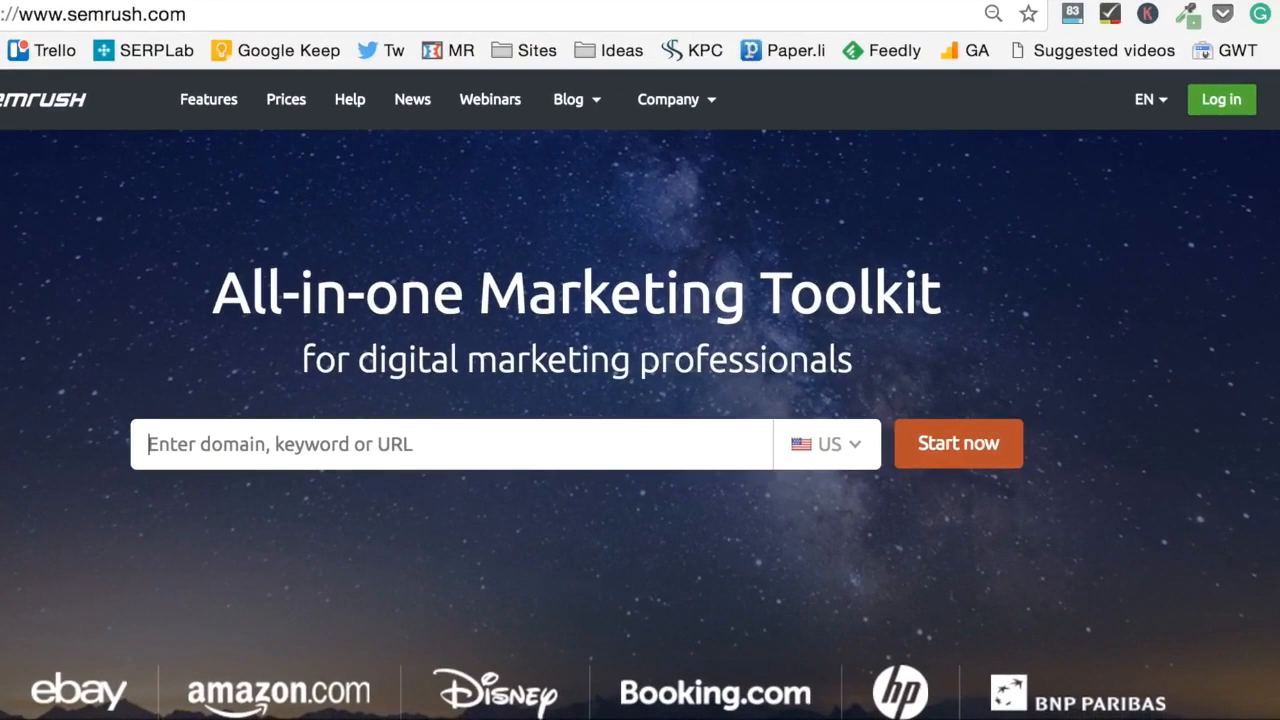
pyautogui.click(1266, 106)
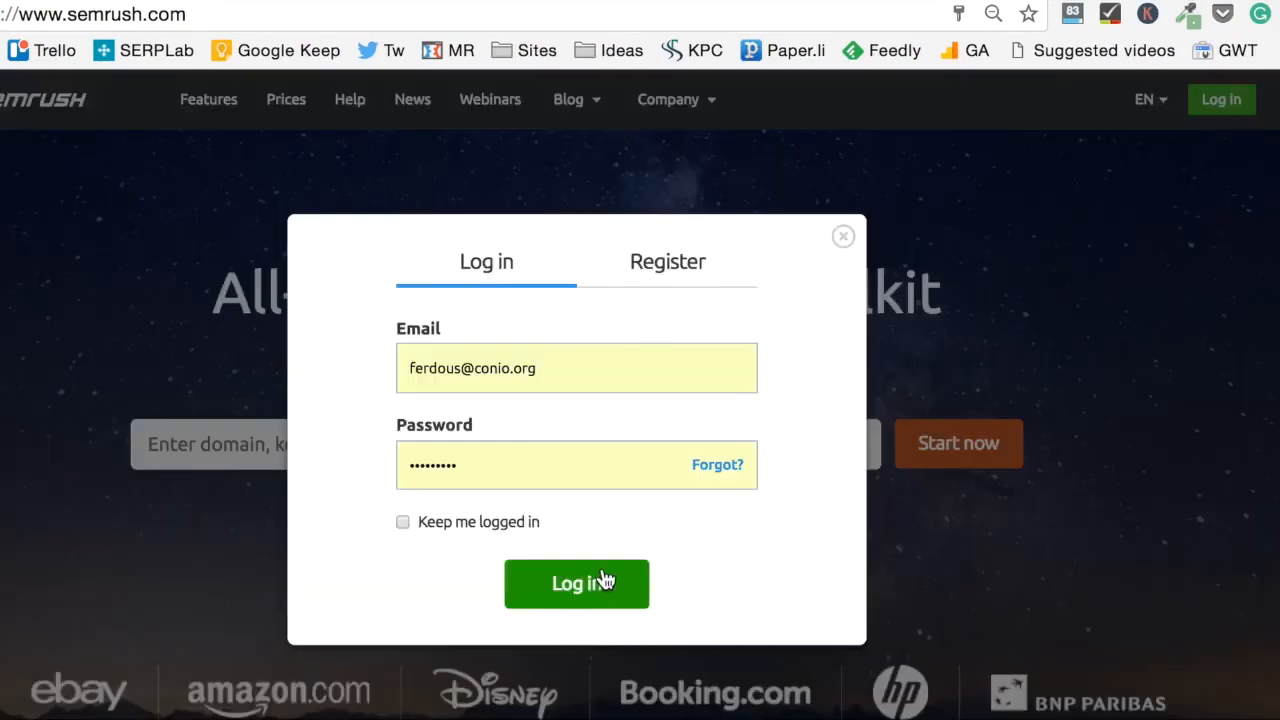
pyautogui.click(498, 524)
pyautogui.click(582, 604)
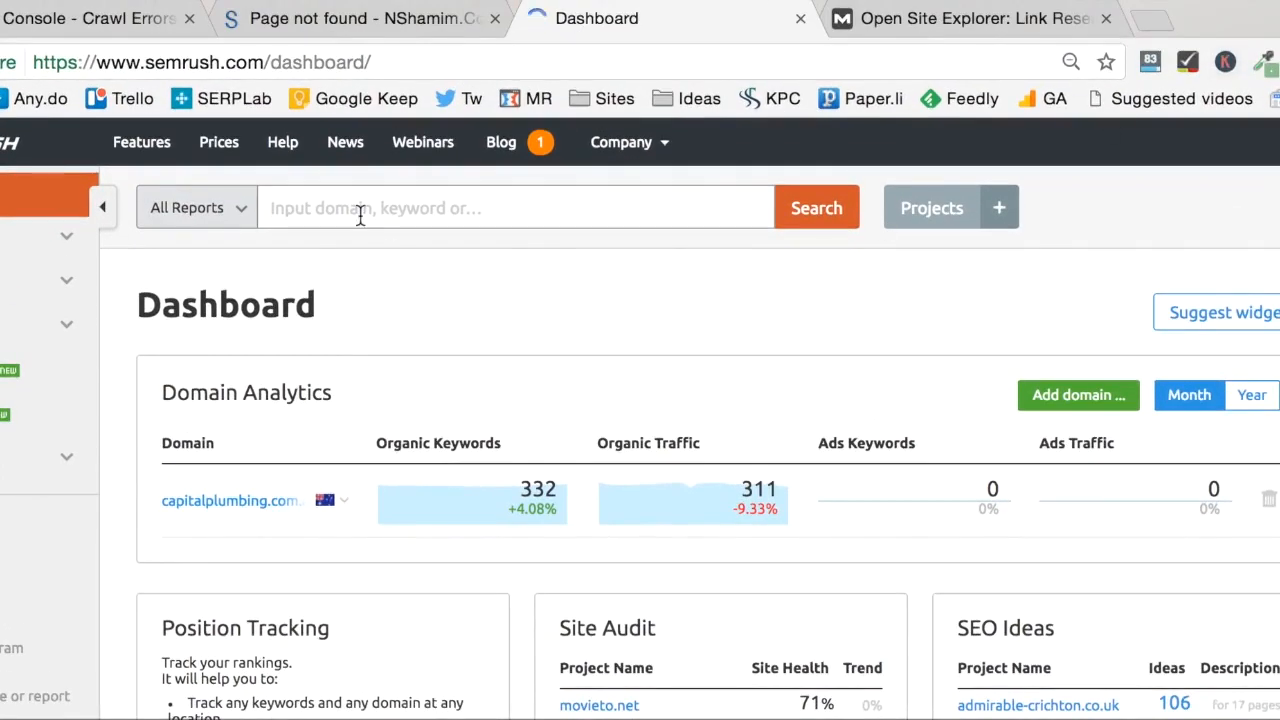
pyautogui.click(360, 210)
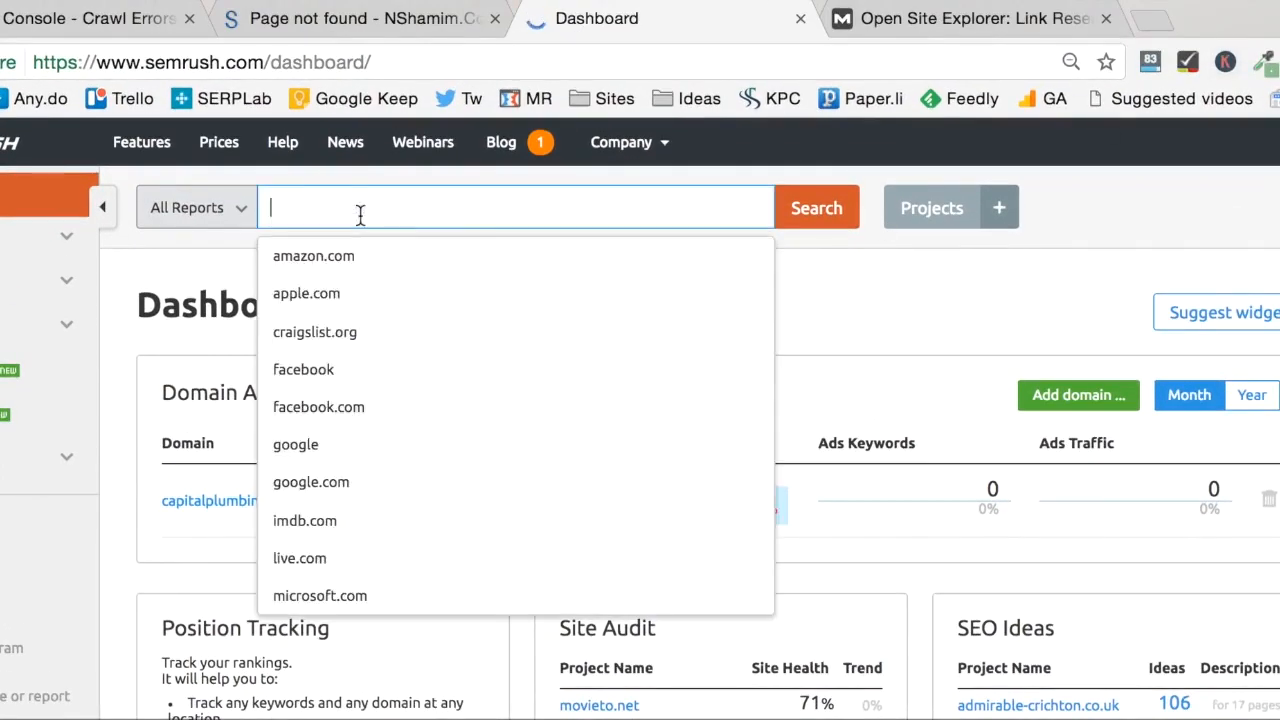
pyautogui.hotkey('ctrl', 'v')
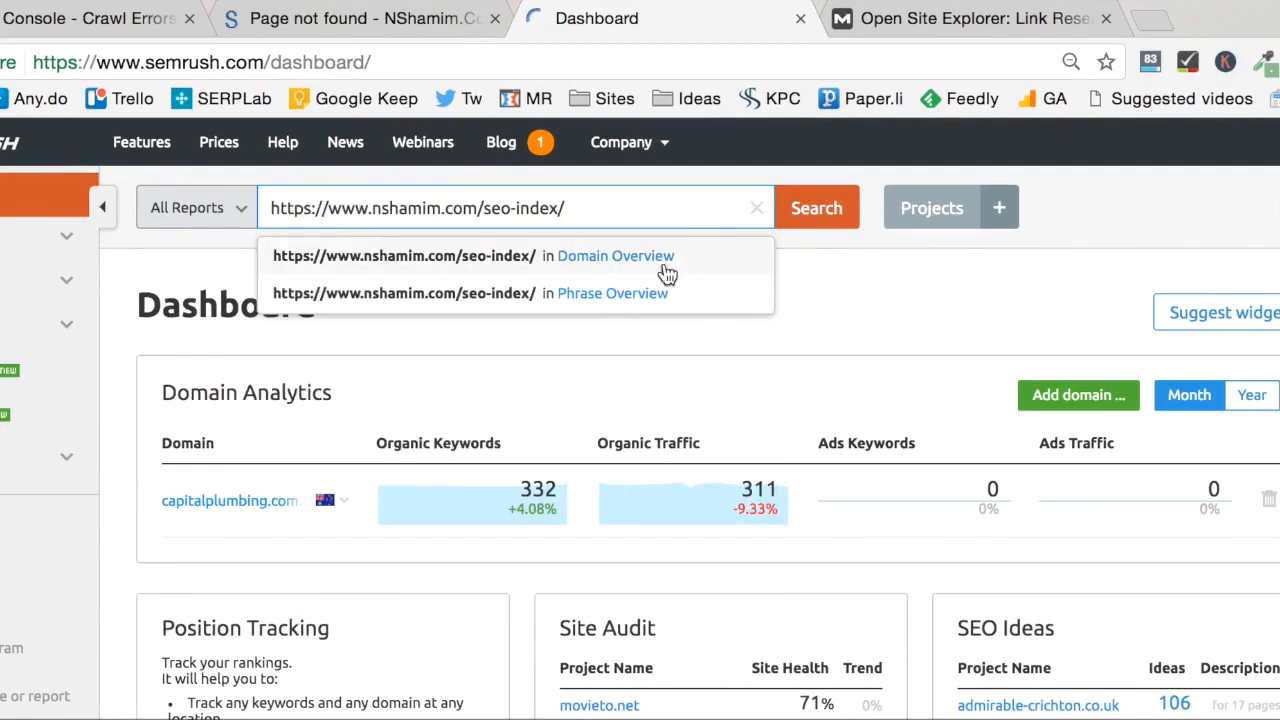
pyautogui.click(816, 208)
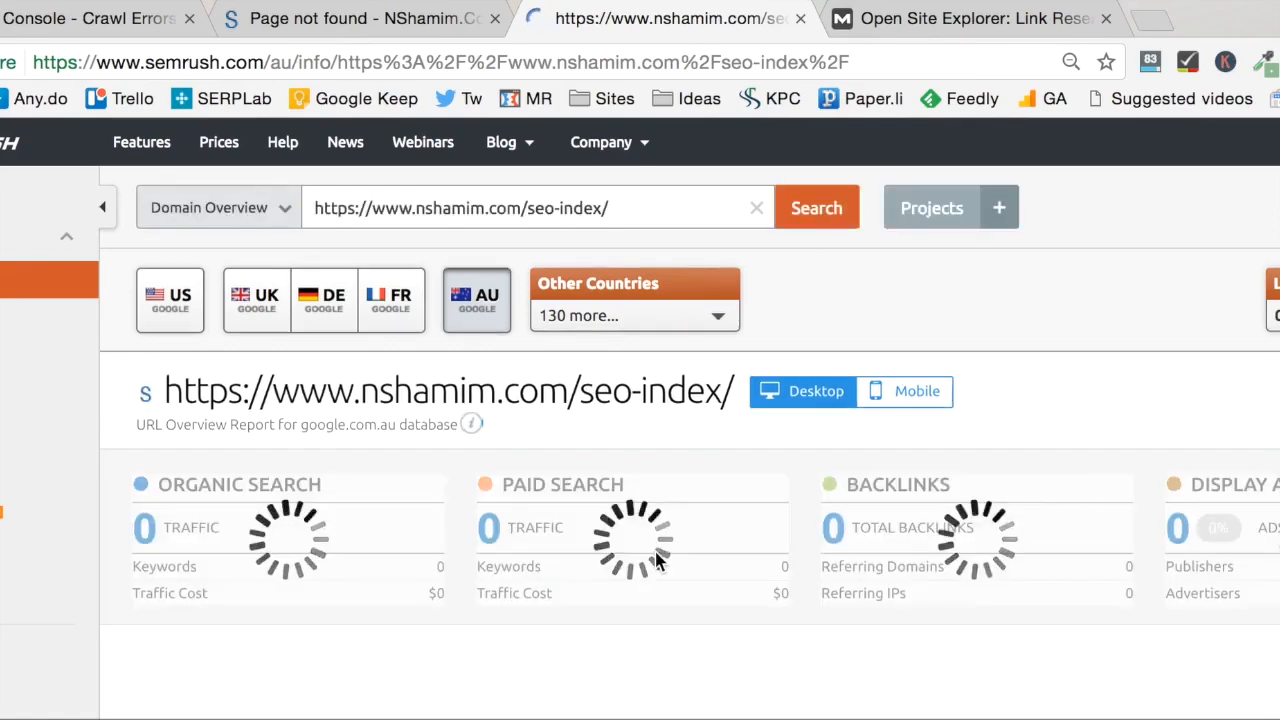
pyautogui.scroll(-5, 654, 553)
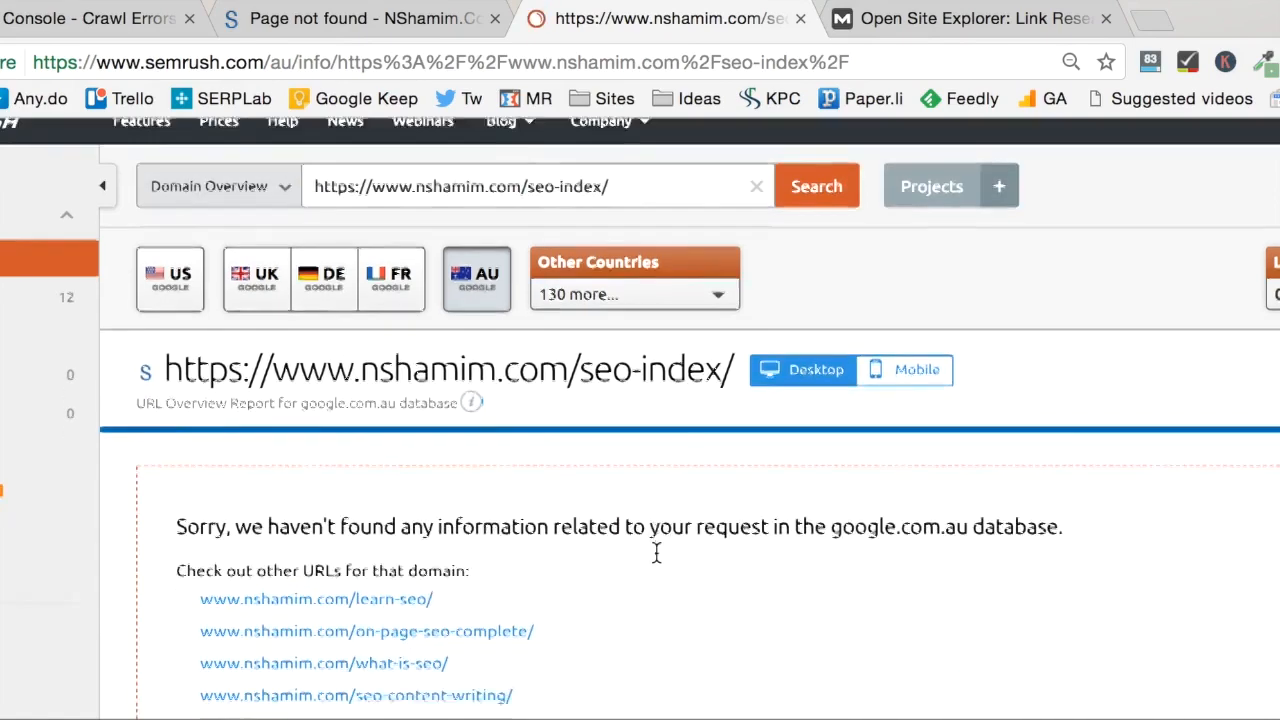
pyautogui.scroll(5, 654, 558)
pyautogui.click(963, 22)
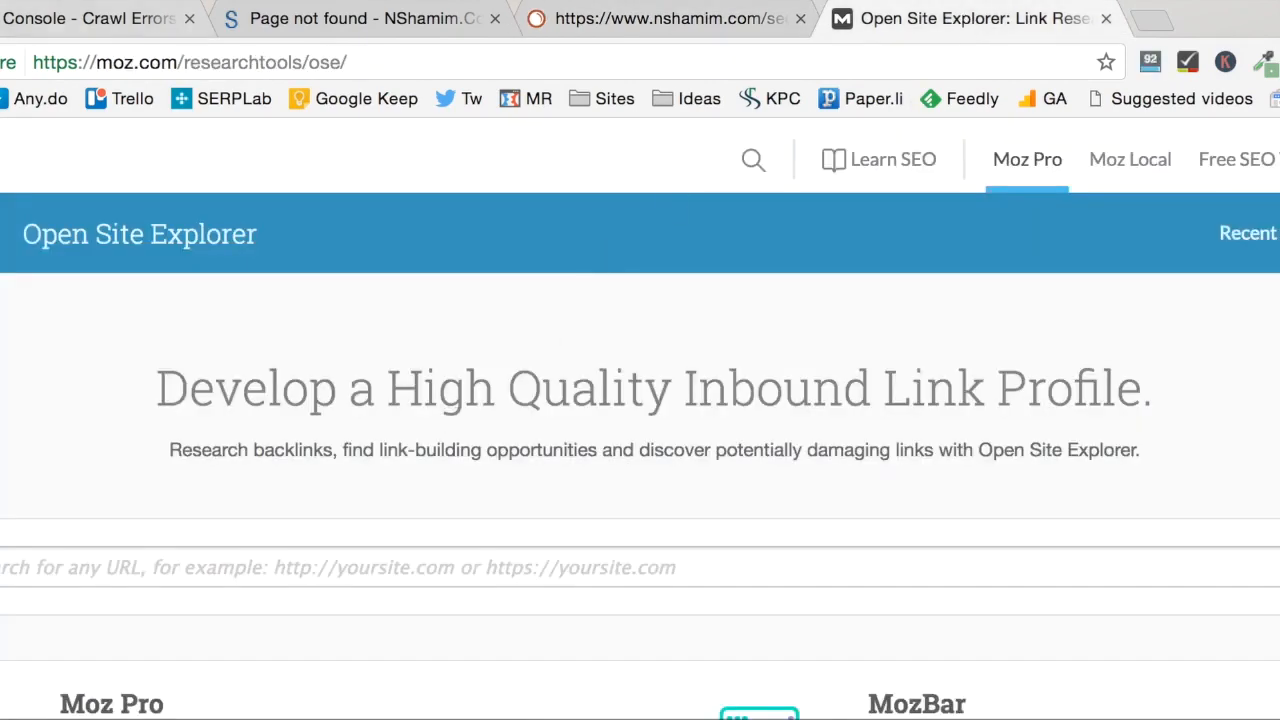
pyautogui.press('super+v')
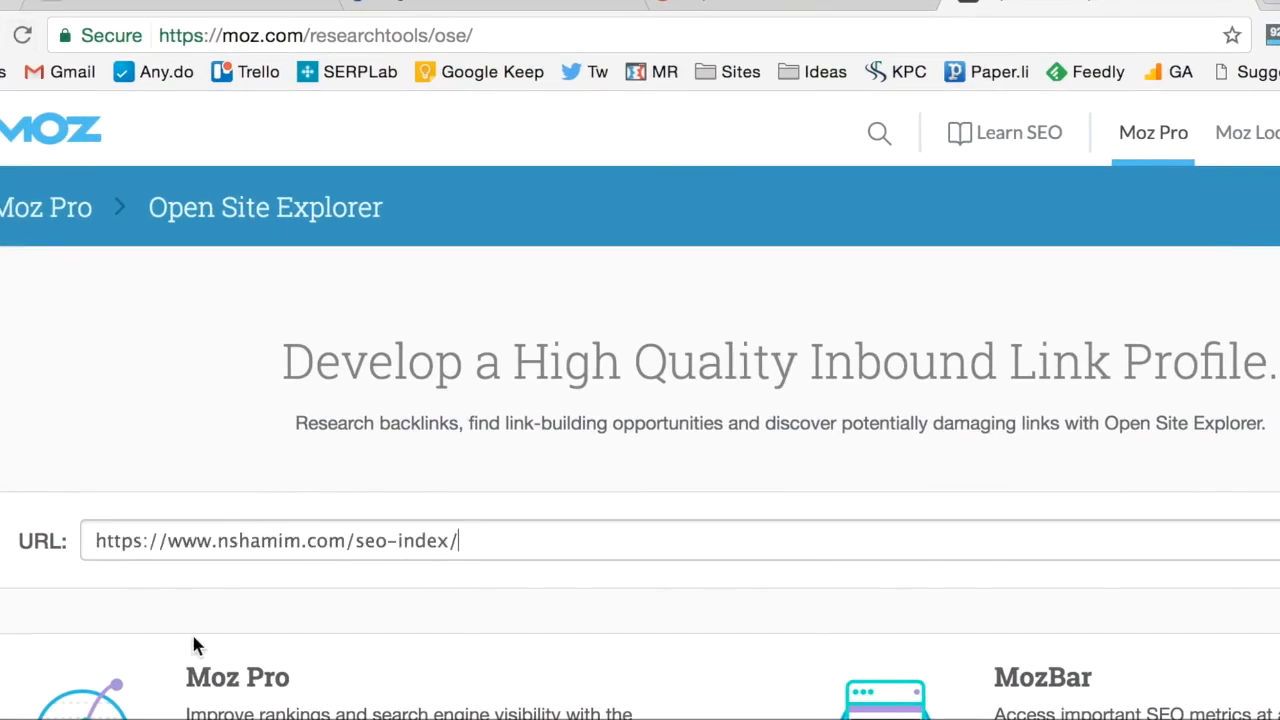
pyautogui.press('Return')
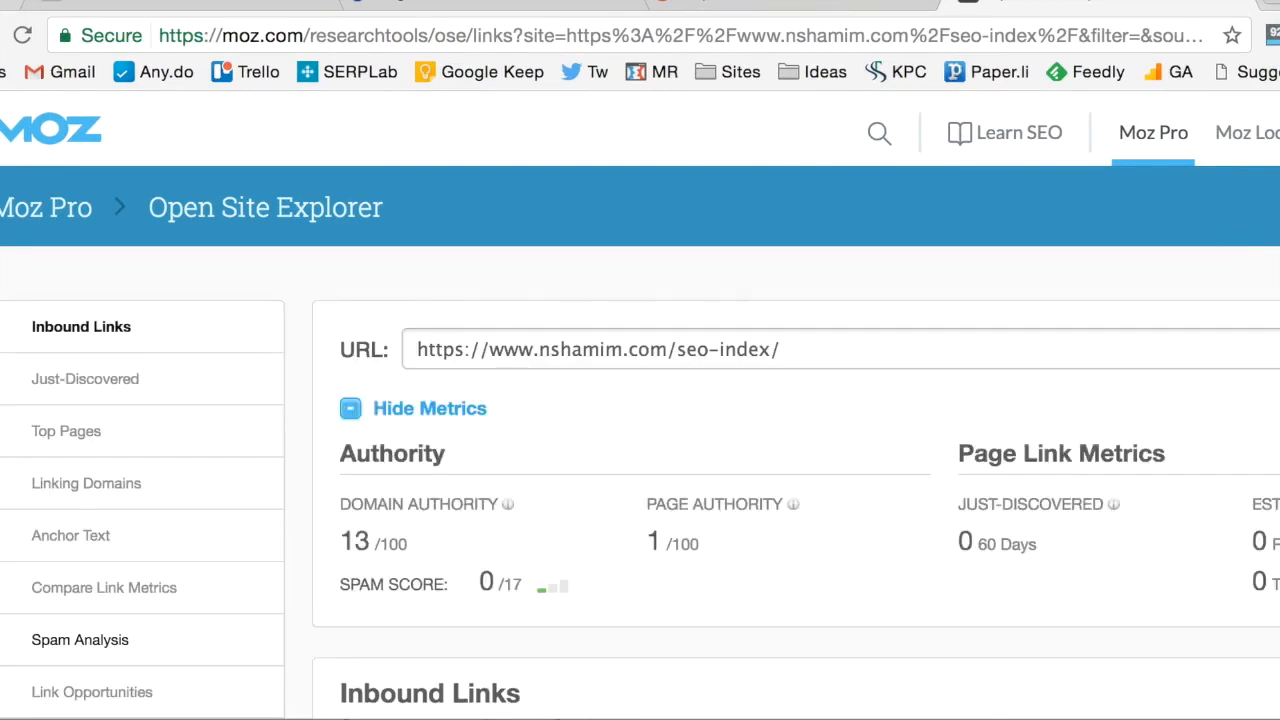
# Step: Review the authority metrics and inbound links report, and return to the seo-index/ not-found page
pyautogui.scroll(-5, 220, 672)
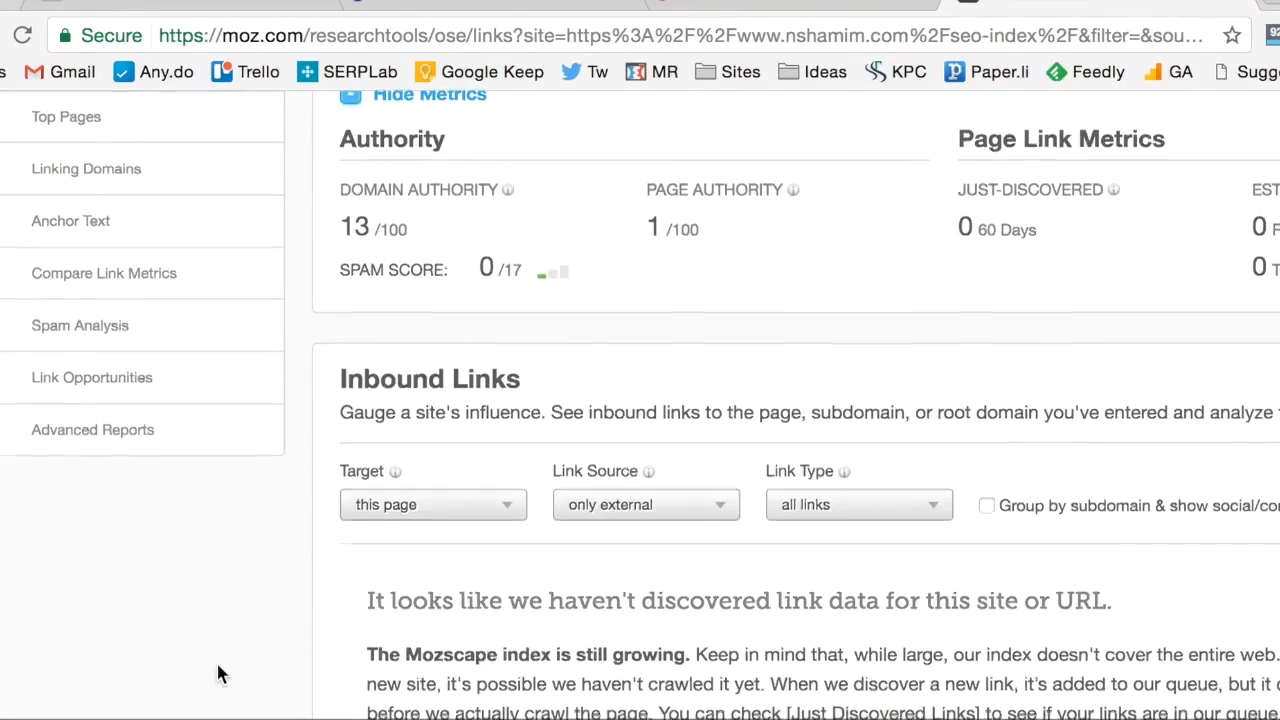
pyautogui.scroll(-3, 293, 508)
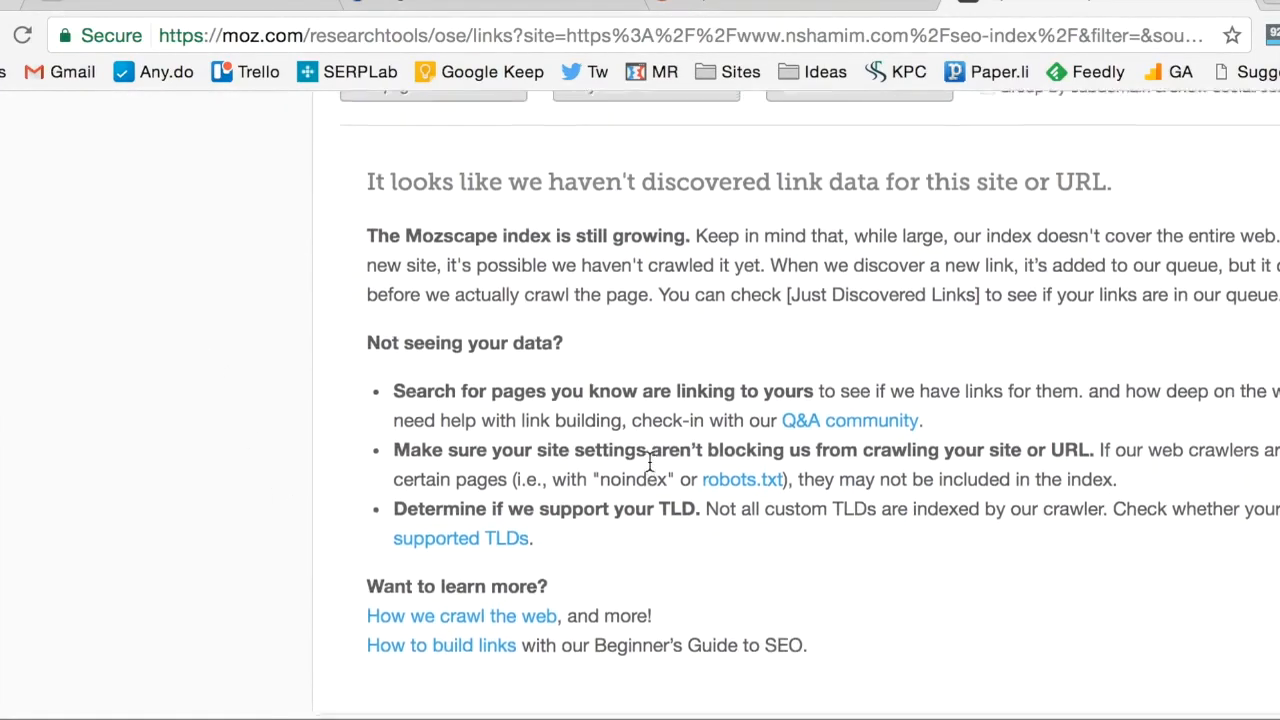
pyautogui.scroll(8, 648, 470)
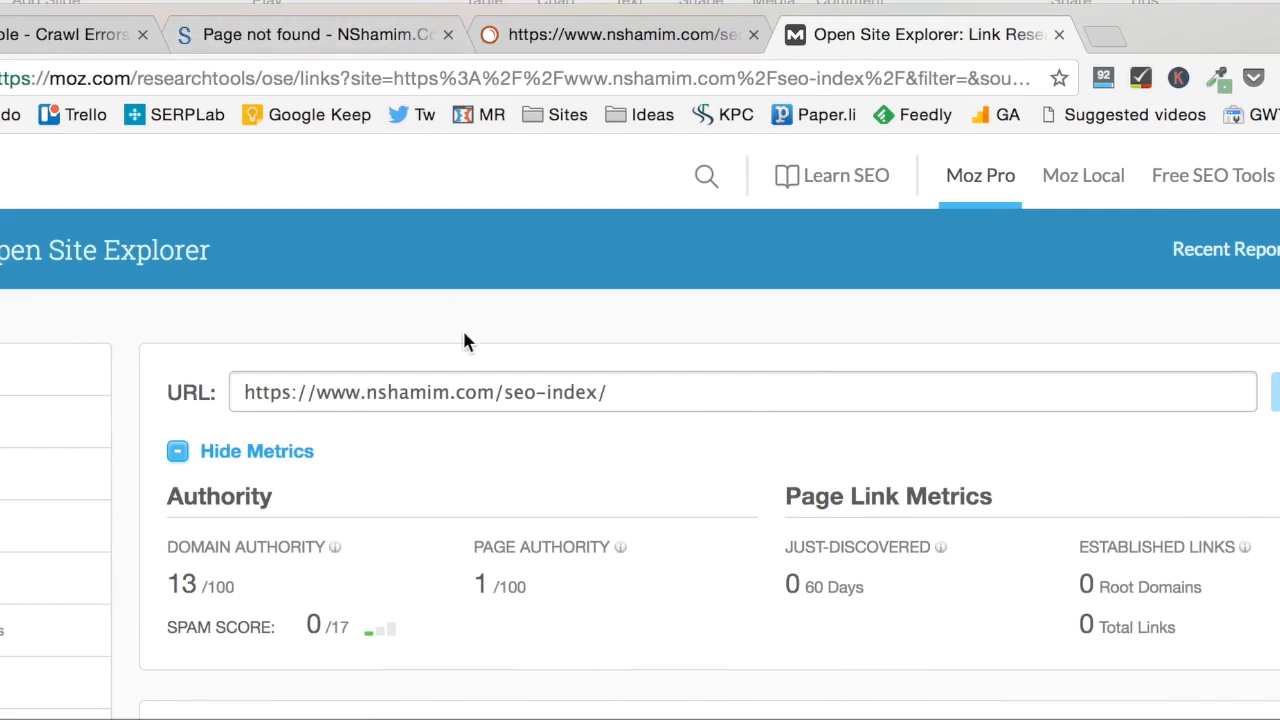
pyautogui.click(362, 35)
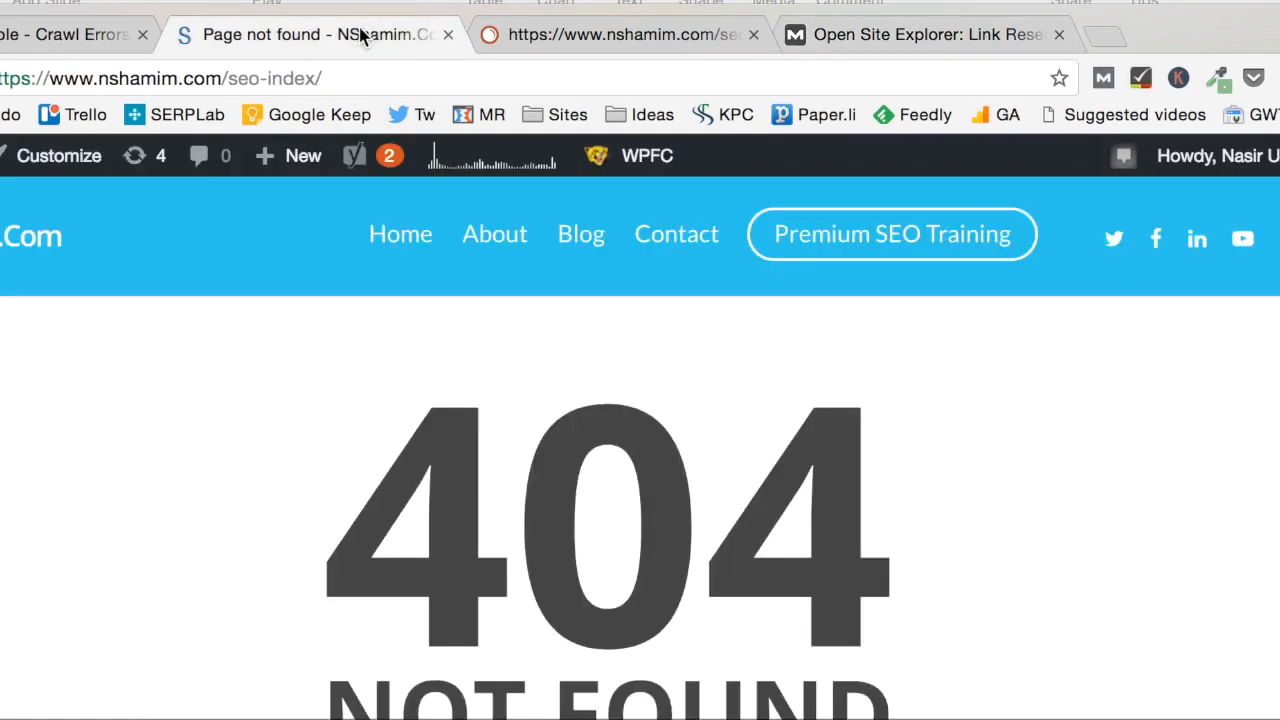